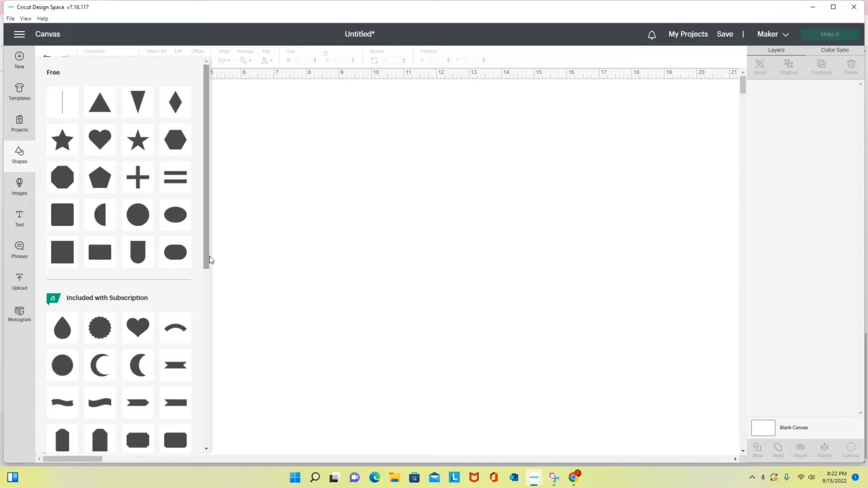
# Add a basic heart shape to the canvas and enlarge it to about 3.1 inches wide
pyautogui.click(100, 138)
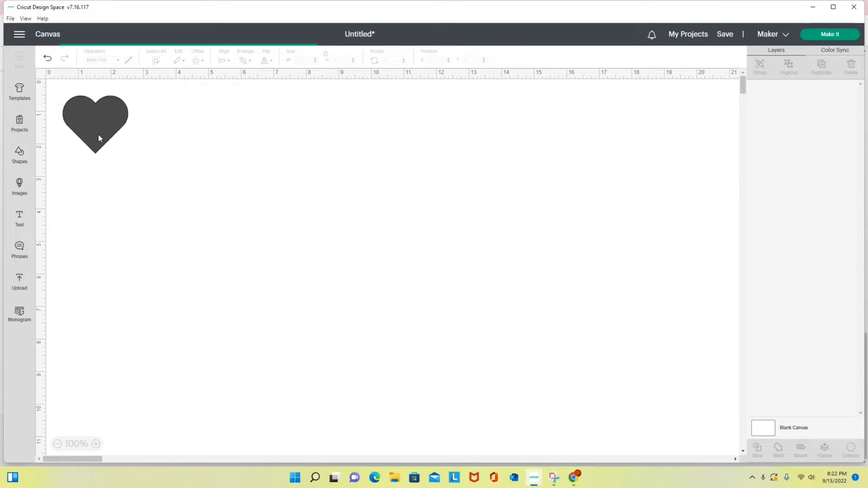
pyautogui.moveTo(130, 155); pyautogui.dragTo(256, 237)
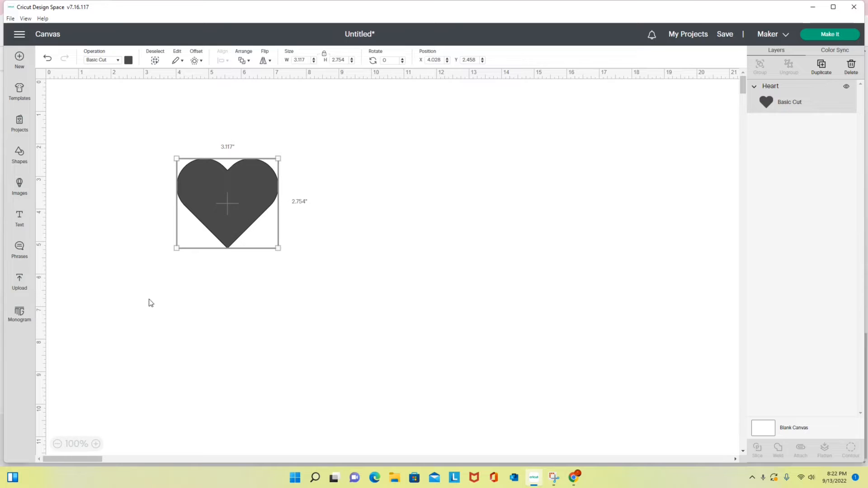
# Add the uploaded motorcycle photo to the canvas and arrange it and the heart side by side without overlap
pyautogui.click(20, 280)
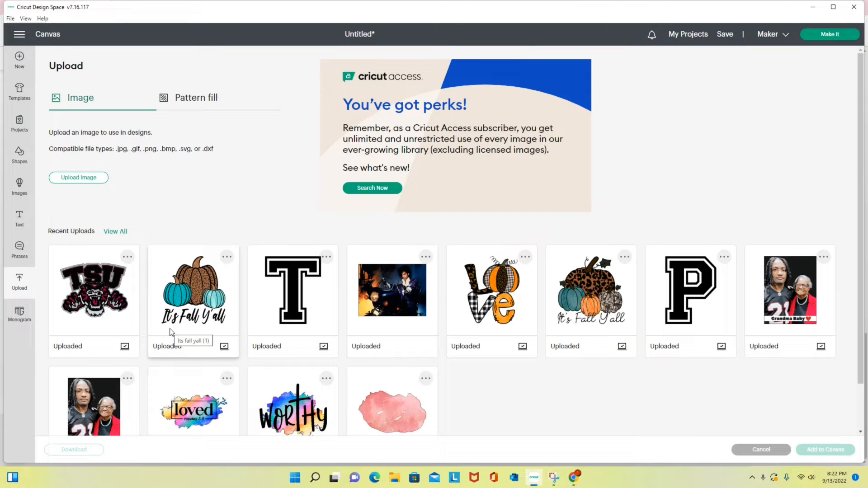
pyautogui.click(389, 330)
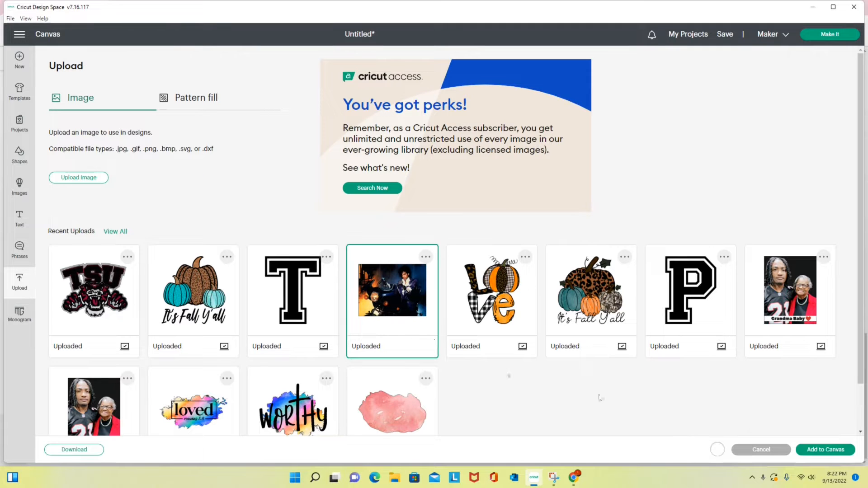
pyautogui.click(836, 451)
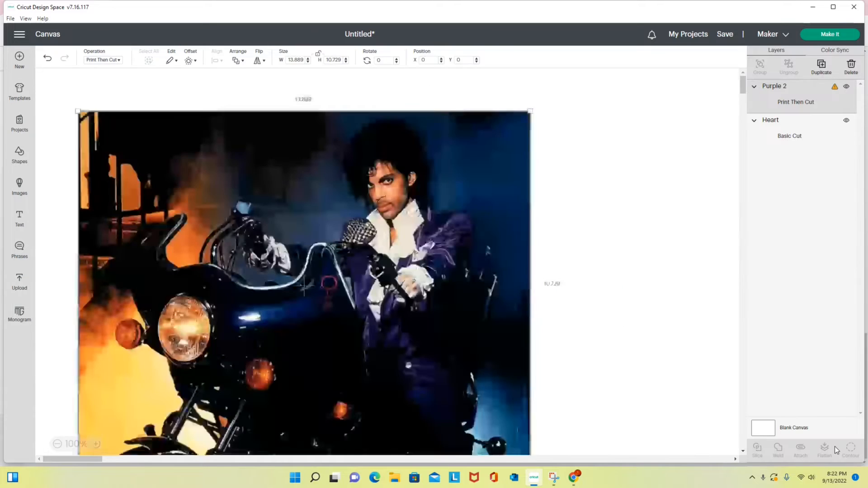
pyautogui.moveTo(410, 309); pyautogui.dragTo(544, 269)
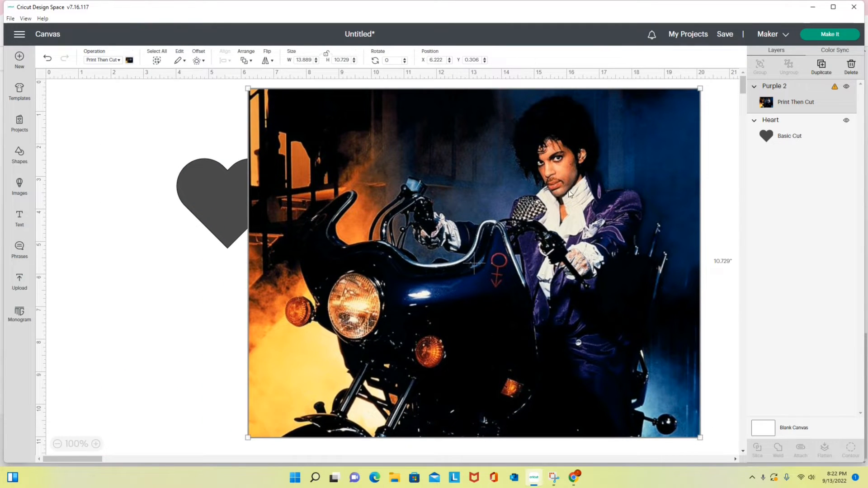
pyautogui.moveTo(219, 193); pyautogui.dragTo(154, 198)
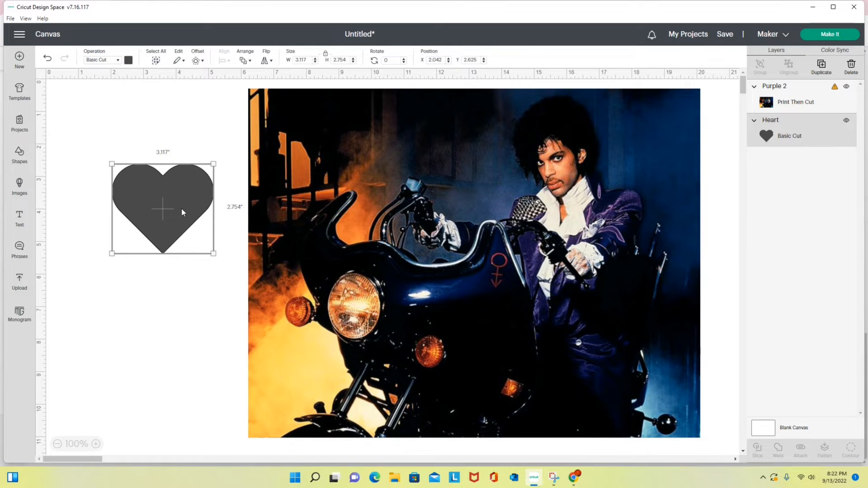
# Send the motorcycle photo to the back, behind the heart
pyautogui.click(333, 224)
pyautogui.moveTo(345, 221); pyautogui.dragTo(338, 239)
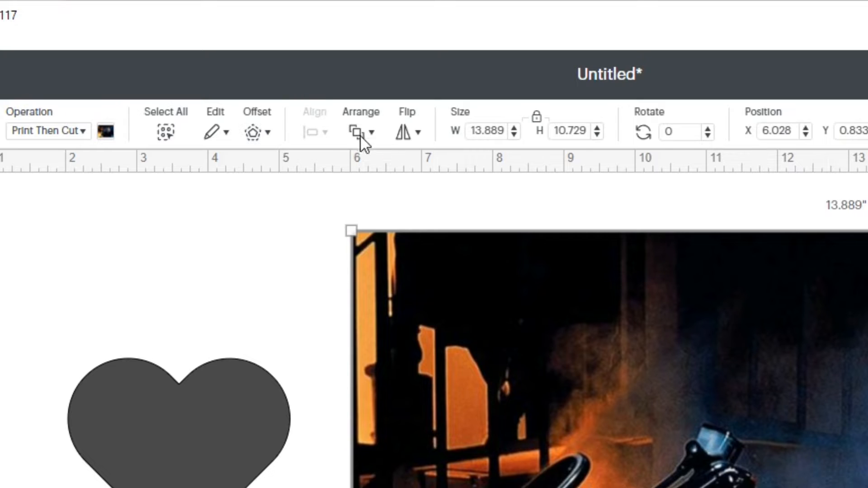
pyautogui.click(360, 135)
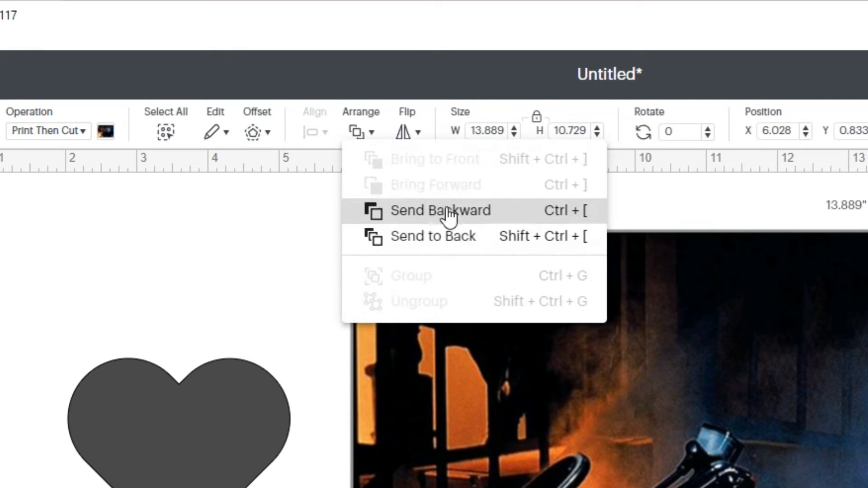
pyautogui.click(436, 240)
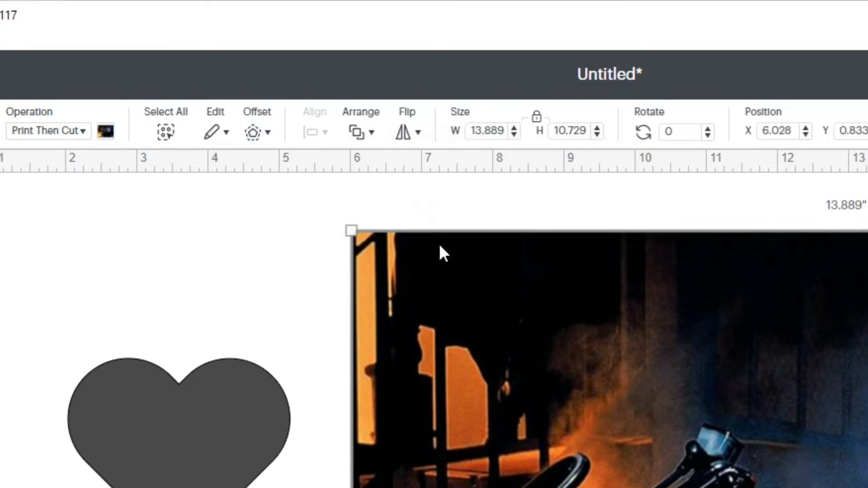
# Position the heart over the rider's face and upper body in the photo and enlarge it to about 6 inches wide
pyautogui.click(145, 428)
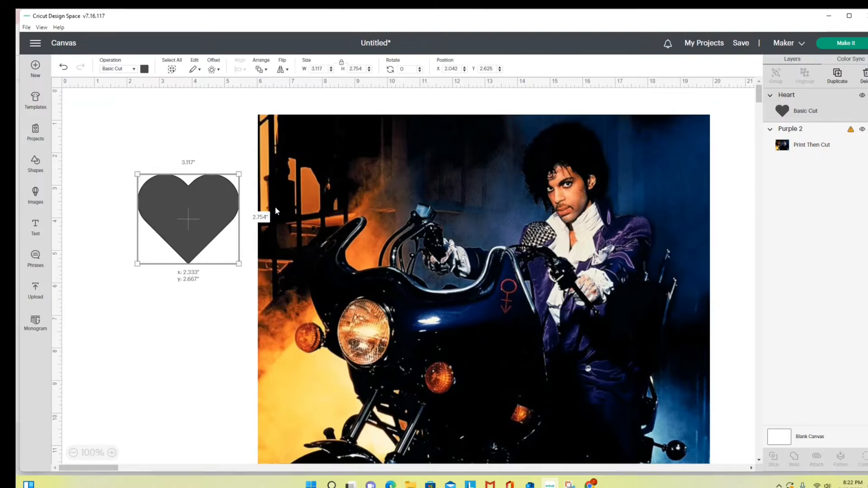
pyautogui.moveTo(186, 217); pyautogui.dragTo(539, 169)
pyautogui.moveTo(602, 225); pyautogui.dragTo(684, 293)
pyautogui.moveTo(592, 245); pyautogui.dragTo(572, 226)
pyautogui.moveTo(389, 234); pyautogui.dragTo(389, 228)
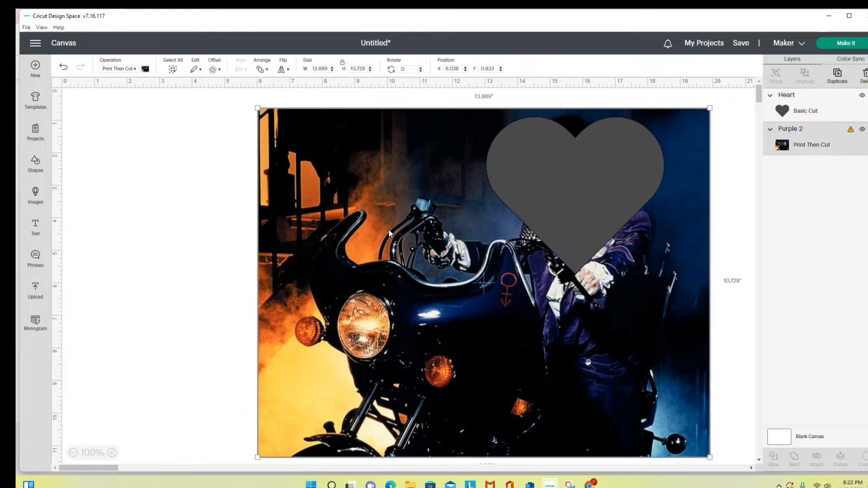
pyautogui.moveTo(563, 236)
pyautogui.mouseDown()
pyautogui.moveTo(542, 237)
pyautogui.moveTo(552, 235)
pyautogui.mouseUp()
pyautogui.moveTo(652, 270); pyautogui.dragTo(668, 286)
pyautogui.moveTo(611, 231); pyautogui.dragTo(601, 231)
pyautogui.click(208, 216)
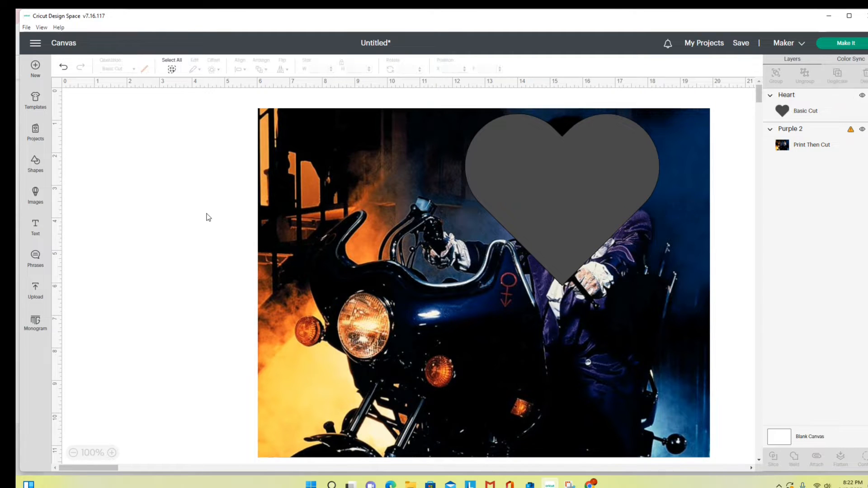
pyautogui.moveTo(252, 127); pyautogui.dragTo(711, 344)
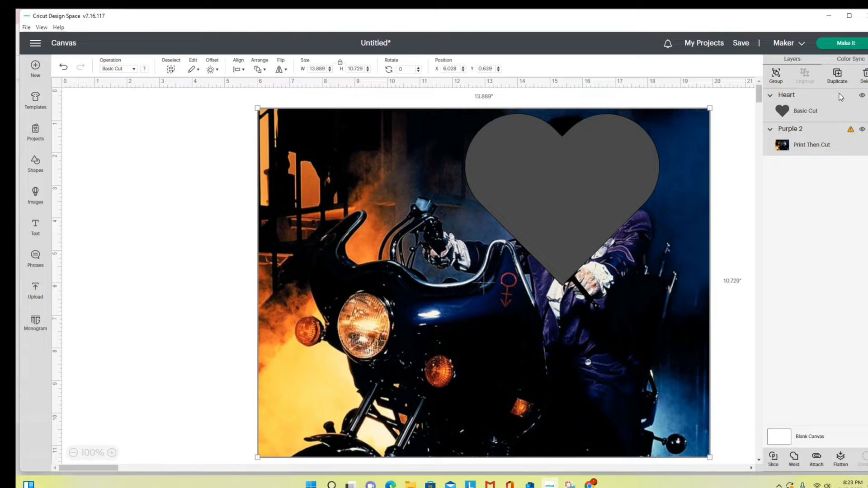
pyautogui.keyDown('shift'); pyautogui.click(817, 114); pyautogui.keyUp('shift')
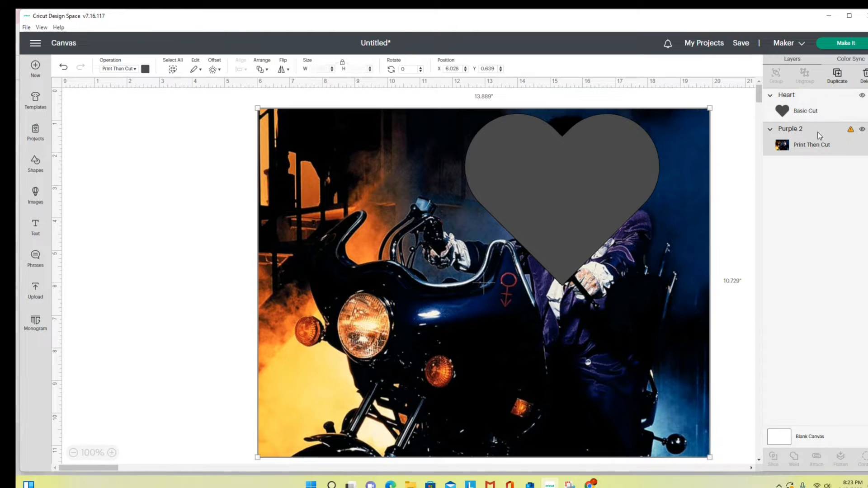
pyautogui.click(818, 117)
pyautogui.click(817, 137)
pyautogui.click(819, 119)
pyautogui.click(817, 139)
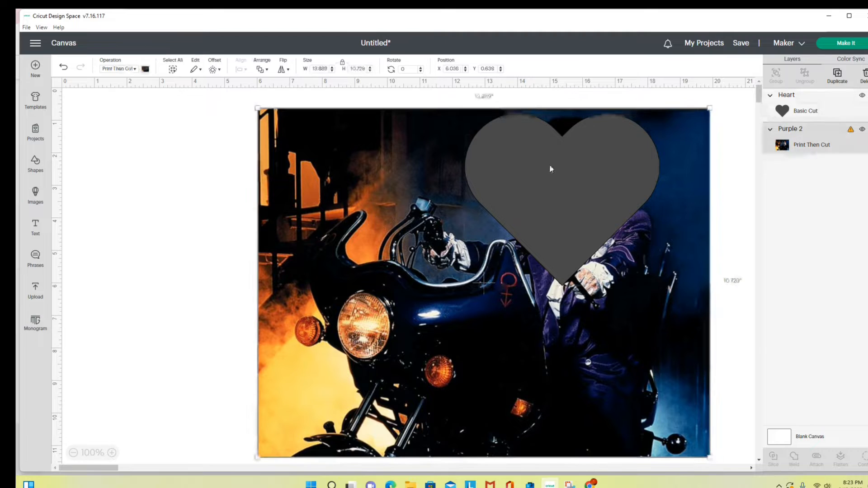
# Select the heart and the photo together and slice them
pyautogui.click(236, 155)
pyautogui.moveTo(219, 114); pyautogui.dragTo(708, 407)
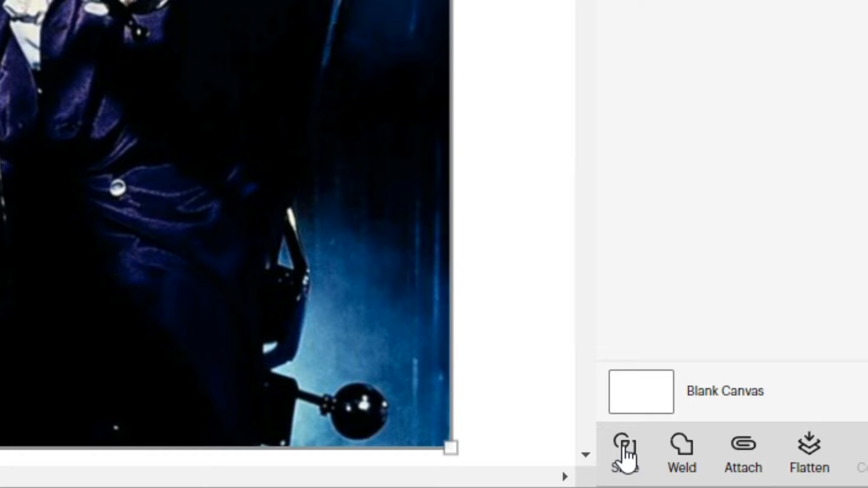
pyautogui.click(625, 450)
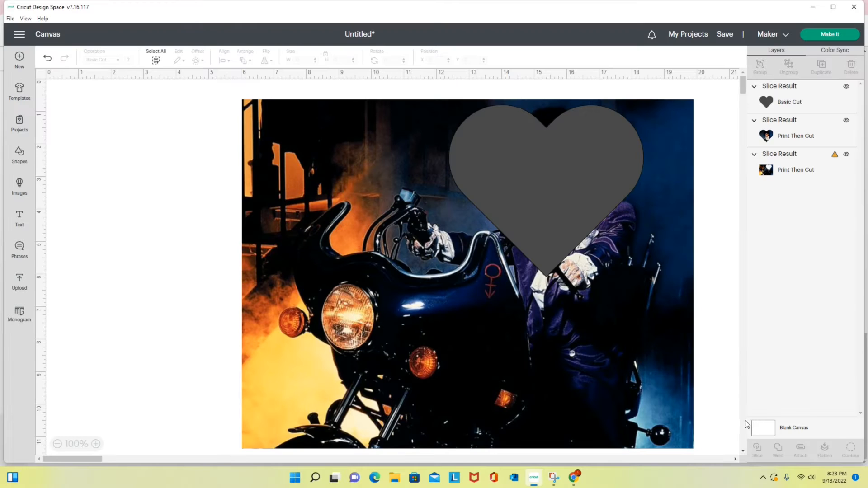
# Move the leftover photo, the grey heart and the heart-shaped photo apart on the canvas
pyautogui.moveTo(593, 322); pyautogui.dragTo(393, 444)
pyautogui.moveTo(563, 210); pyautogui.dragTo(634, 434)
pyautogui.moveTo(583, 200); pyautogui.dragTo(641, 201)
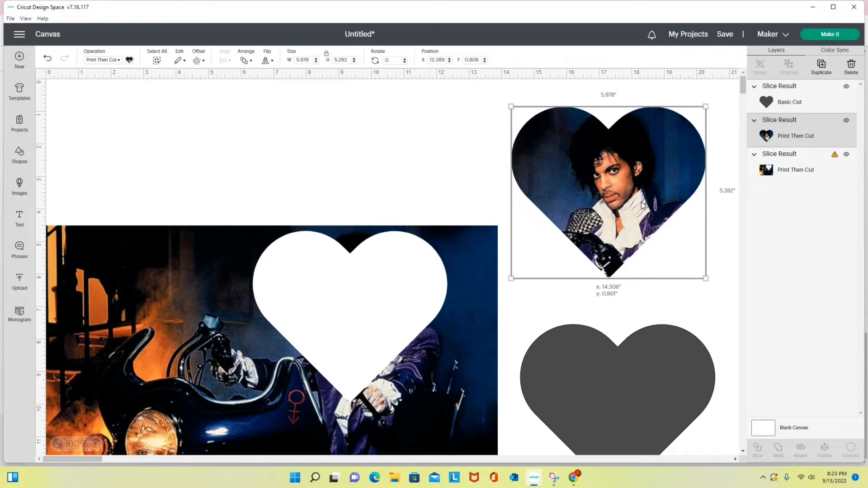
# Delete the leftover photo with the heart-shaped hole and the grey heart, keeping the heart-shaped photo
pyautogui.click(398, 270)
pyautogui.moveTo(78, 254); pyautogui.dragTo(114, 265)
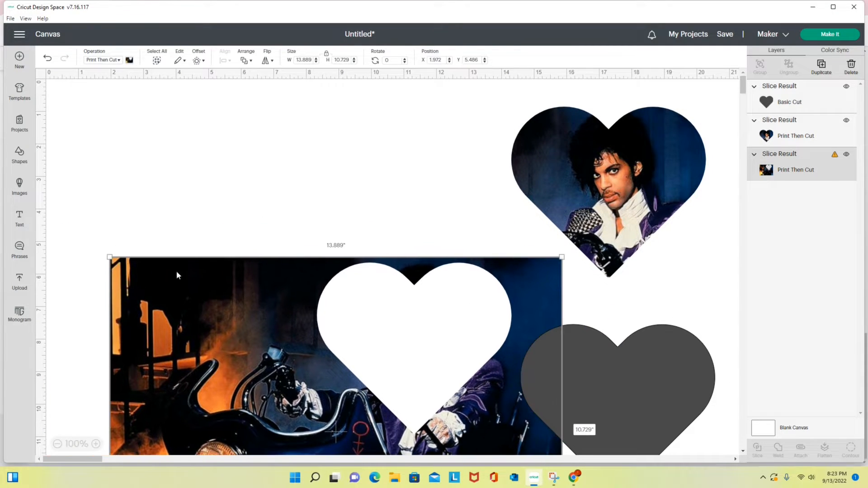
pyautogui.click(851, 68)
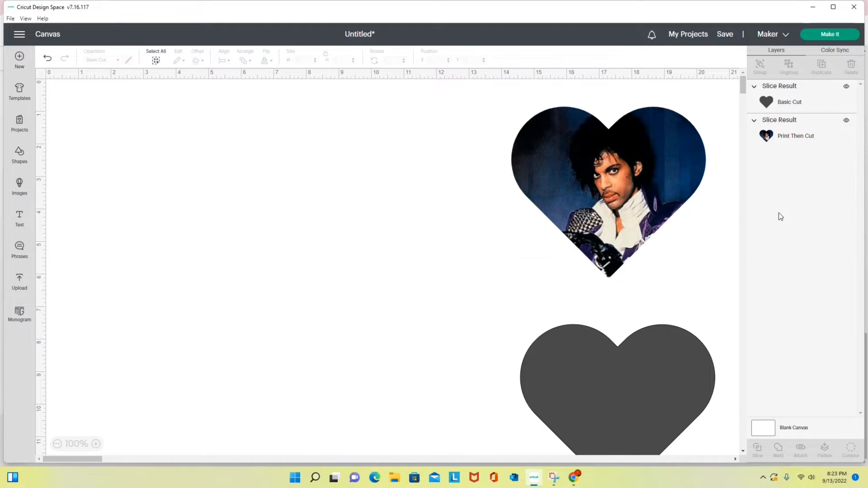
pyautogui.click(659, 343)
pyautogui.click(850, 67)
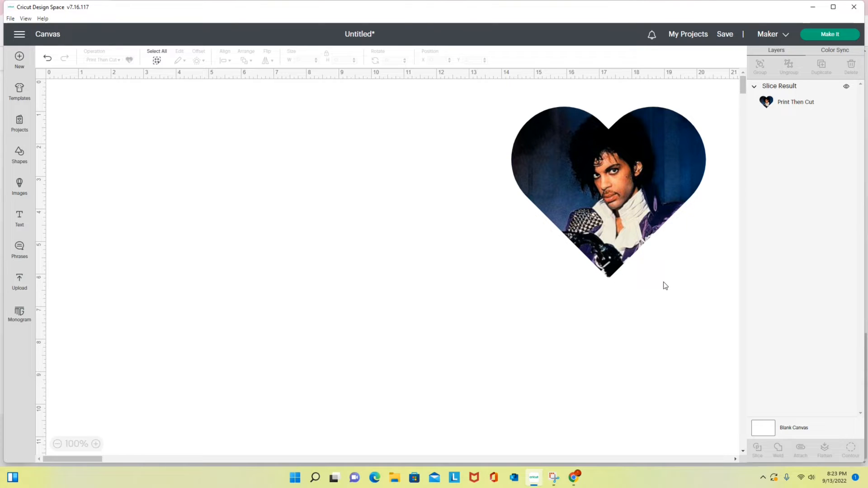
# Search the image library for "texas", add the solid black Texas silhouette and enlarge it to about 6.3 inches wide
pyautogui.click(20, 184)
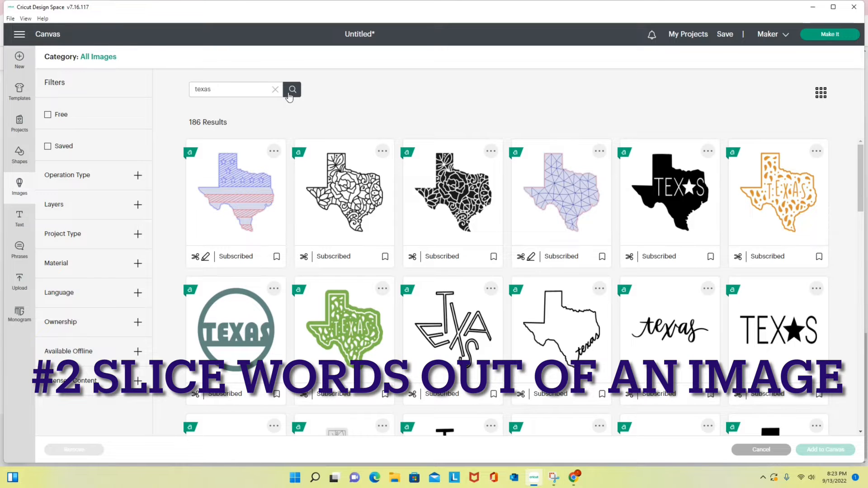
pyautogui.scroll(-3, 717, 294)
pyautogui.click(776, 330)
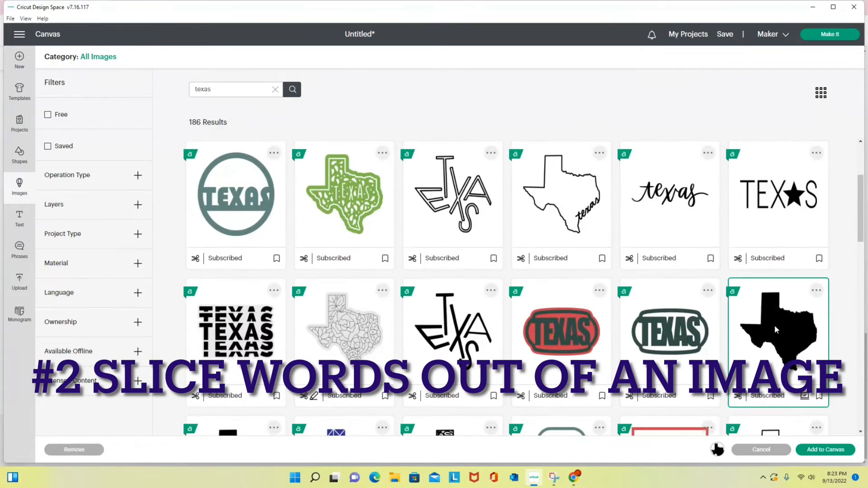
pyautogui.click(820, 450)
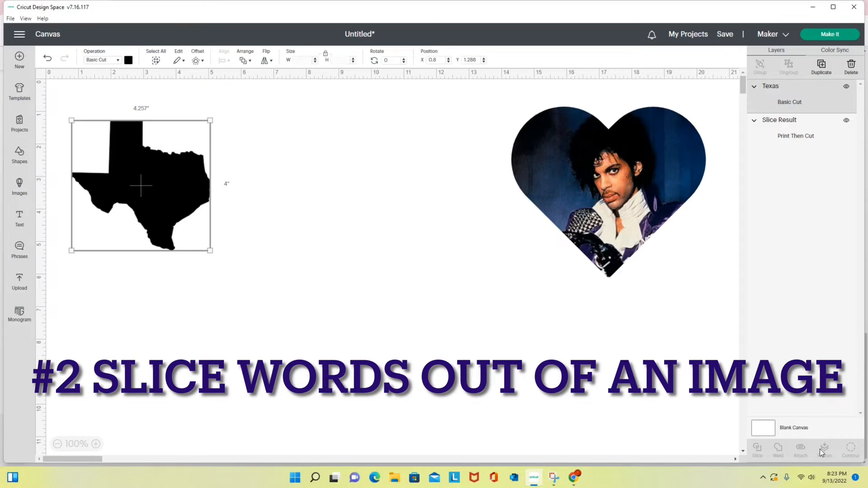
pyautogui.moveTo(209, 251); pyautogui.dragTo(258, 316)
pyautogui.click(361, 312)
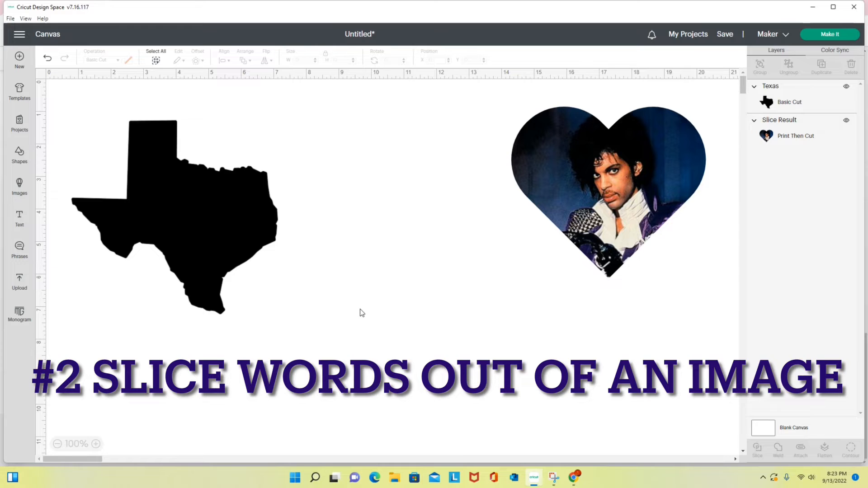
# Add a text object reading "HOWDY" in the empty area beside the Texas silhouette
pyautogui.click(19, 216)
pyautogui.click(124, 228)
pyautogui.click(174, 217)
pyautogui.click(134, 224)
pyautogui.moveTo(134, 224); pyautogui.dragTo(369, 281)
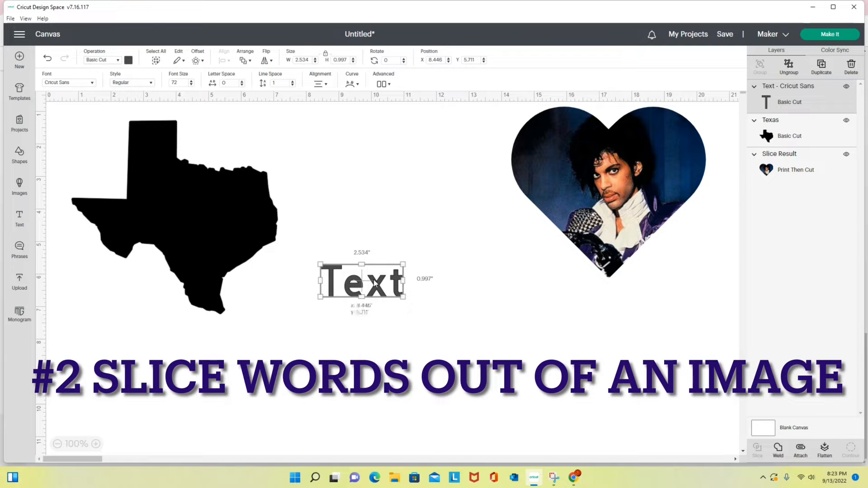
pyautogui.doubleClick(374, 280)
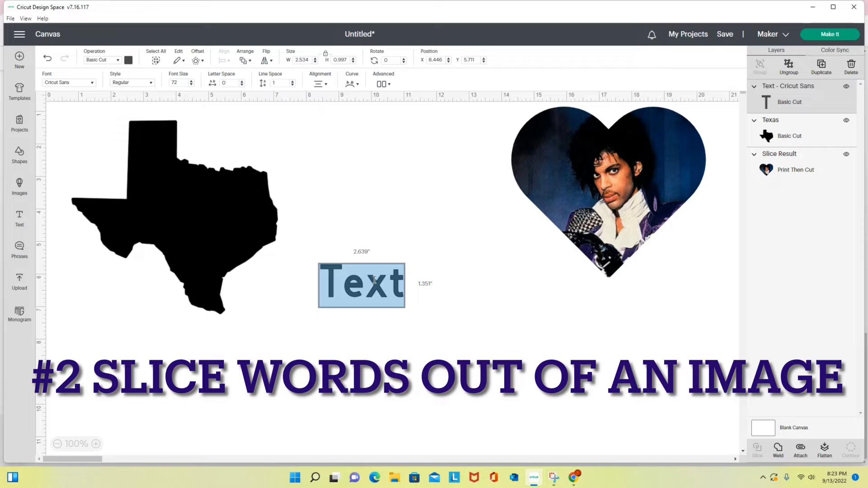
pyautogui.write('HOWDY')
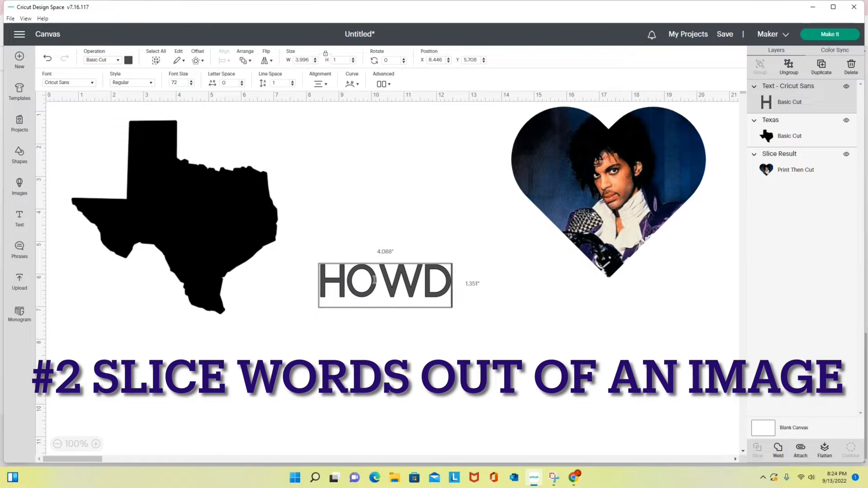
pyautogui.click(360, 348)
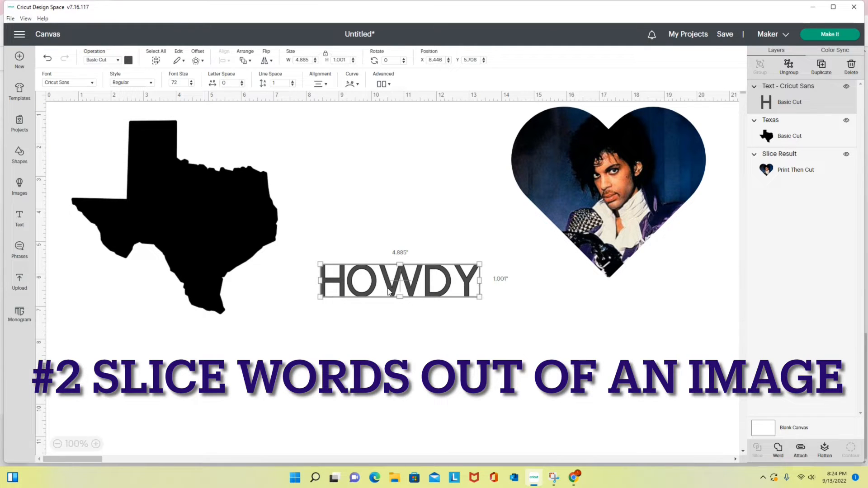
# Set the HOWDY text's font to Agency FB and shrink it to about 3.7 inches wide
pyautogui.click(92, 83)
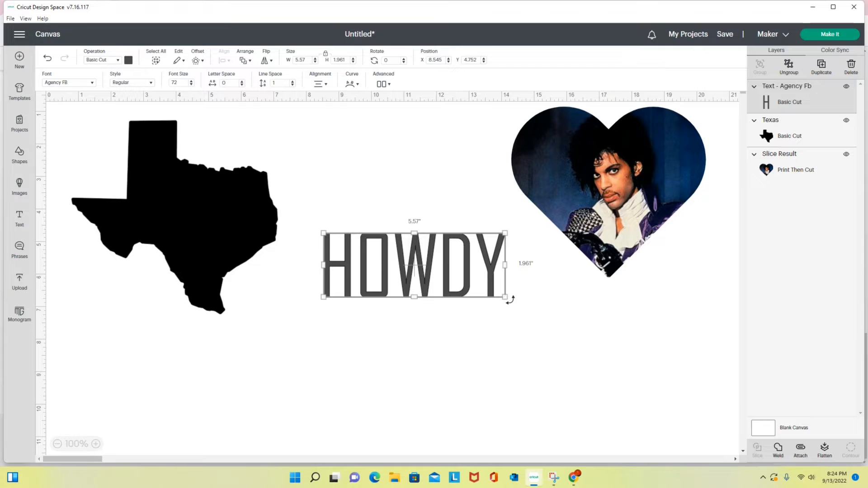
pyautogui.moveTo(505, 299); pyautogui.dragTo(443, 277)
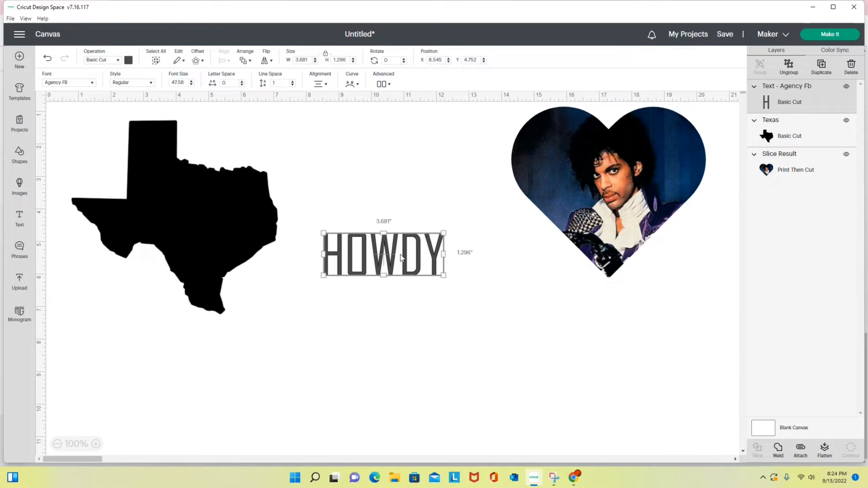
# Place the HOWDY text over the middle of the Texas silhouette and attach its letters into one layer
pyautogui.moveTo(400, 258); pyautogui.dragTo(211, 210)
pyautogui.click(799, 449)
# Select the attached HOWDY text together with the Texas silhouette and slice the two layers
pyautogui.click(273, 304)
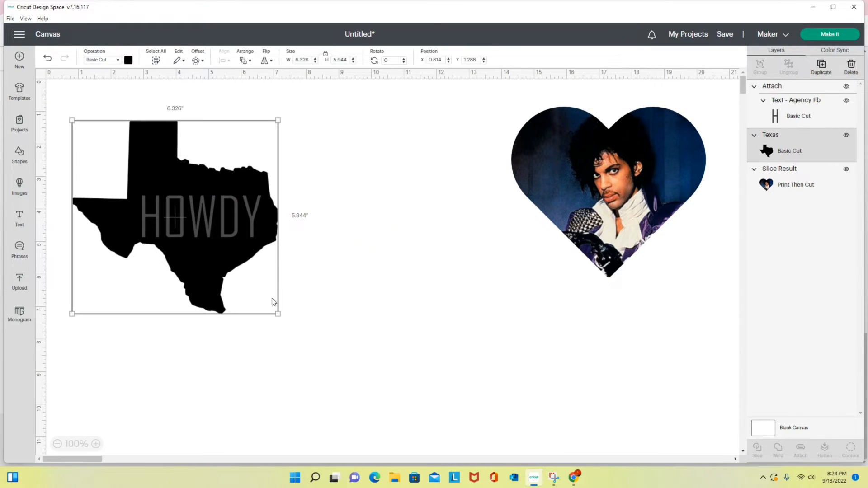
pyautogui.click(255, 351)
pyautogui.moveTo(82, 127); pyautogui.dragTo(273, 301)
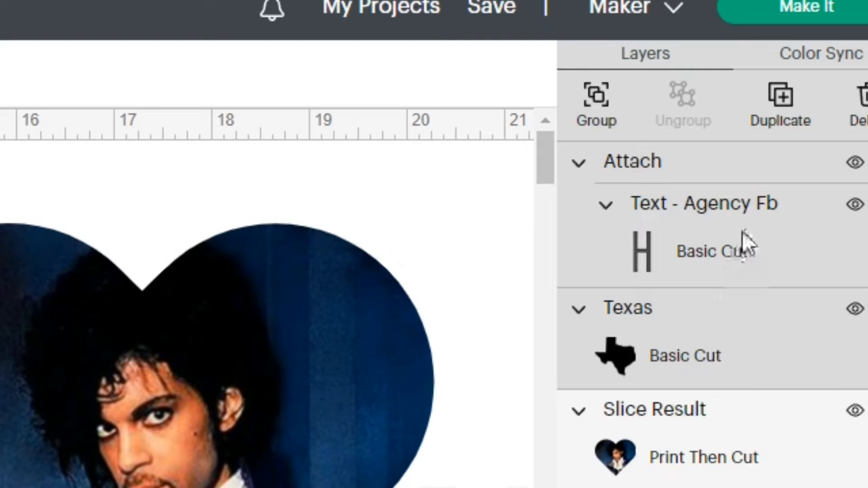
pyautogui.click(808, 110)
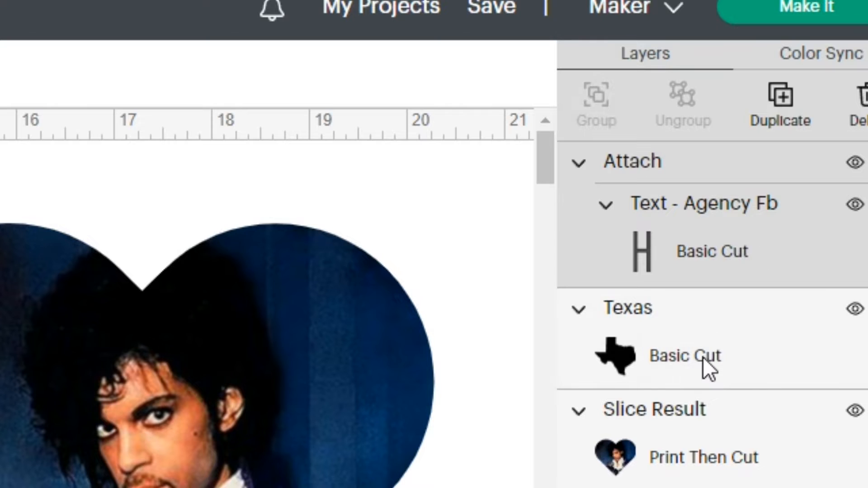
pyautogui.click(796, 151)
pyautogui.click(475, 271)
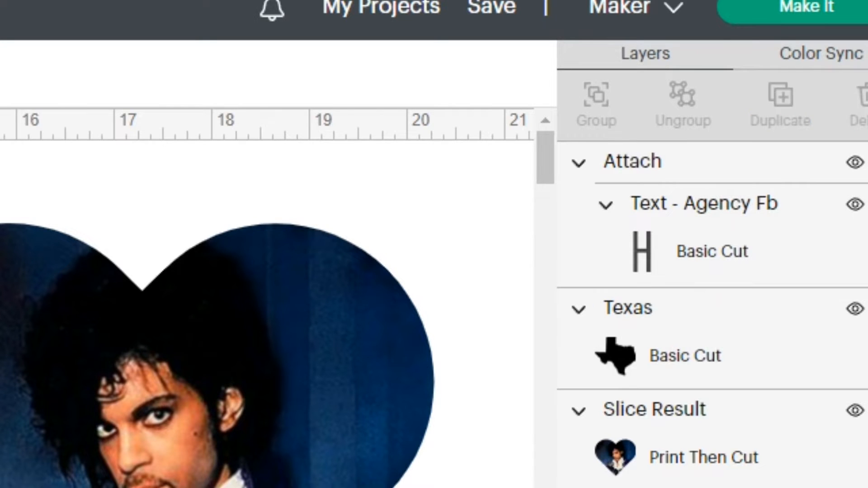
pyautogui.moveTo(85, 109); pyautogui.dragTo(271, 321)
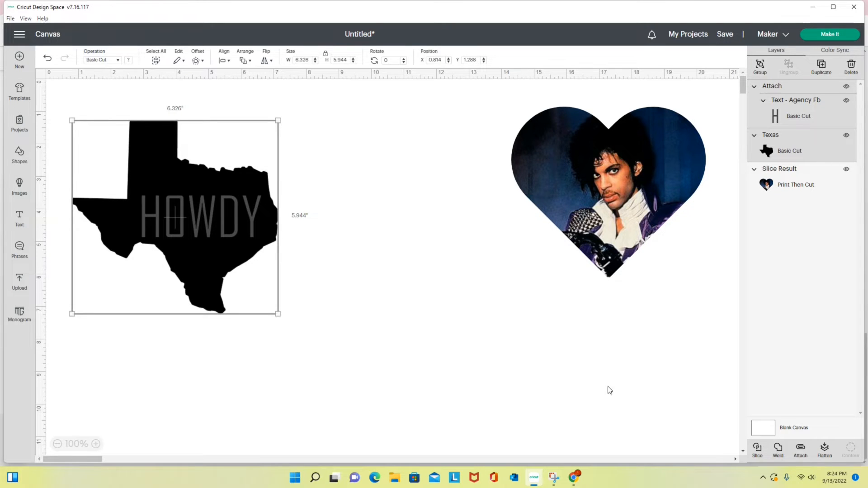
pyautogui.click(757, 450)
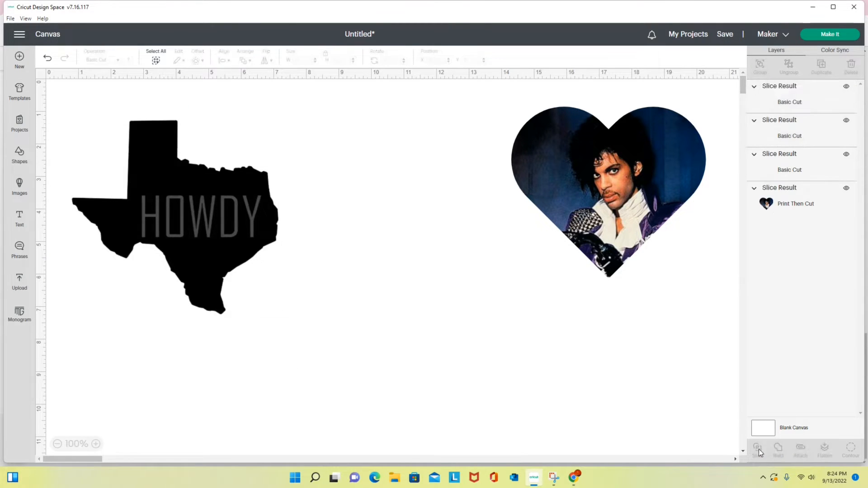
# Pull the sliced pieces apart and delete both leftover HOWDY pieces, keeping the Texas silhouette with the cut-out word
pyautogui.moveTo(206, 221); pyautogui.dragTo(332, 446)
pyautogui.moveTo(199, 249); pyautogui.dragTo(414, 232)
pyautogui.click(193, 215)
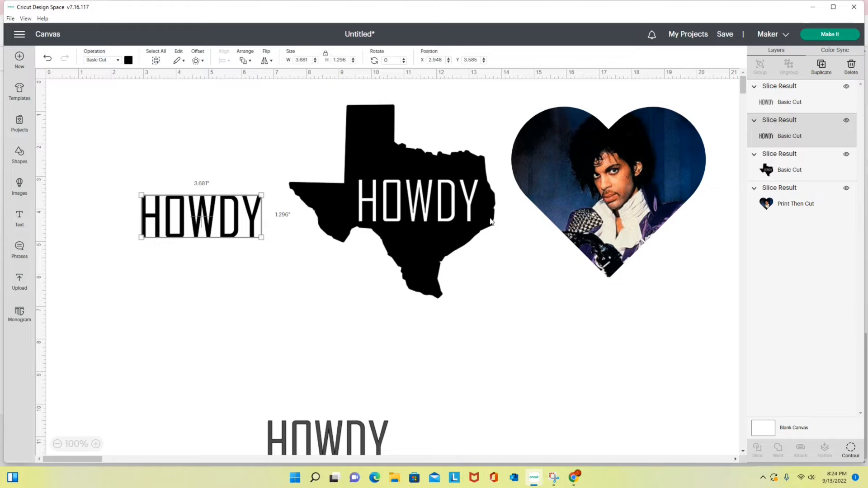
pyautogui.click(851, 71)
pyautogui.click(380, 422)
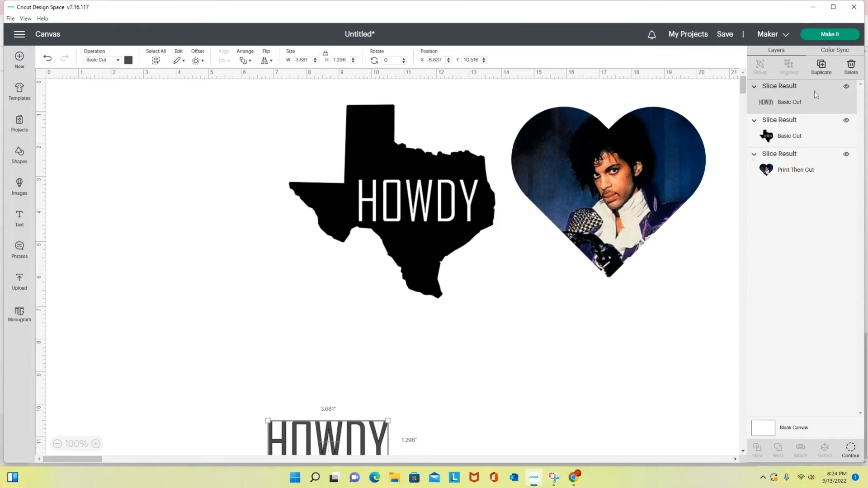
pyautogui.click(851, 68)
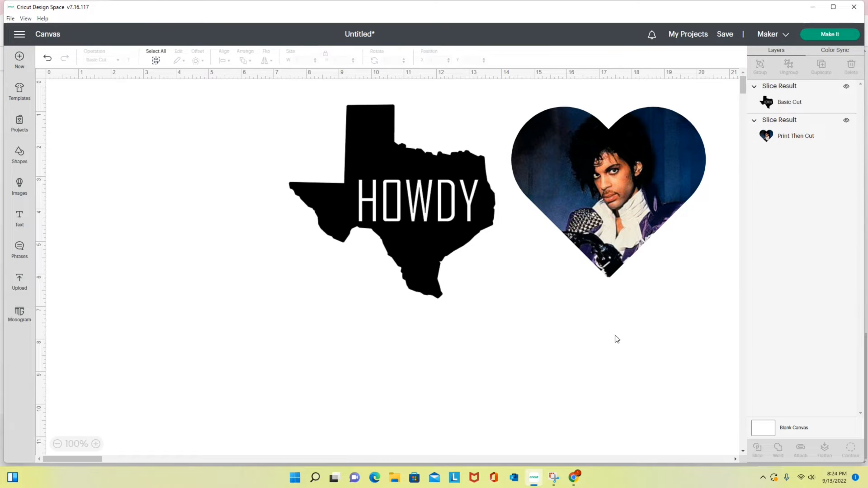
pyautogui.click(429, 253)
# Search the image library for "GIFT TAG" and add the plain purple scalloped tag to the canvas
pyautogui.click(19, 154)
pyautogui.click(20, 186)
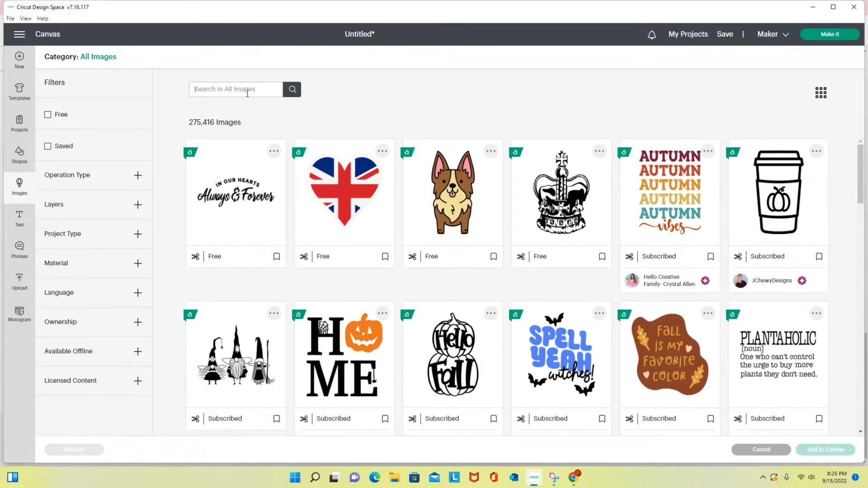
pyautogui.write('GIFT TAG')
pyautogui.press('Return')
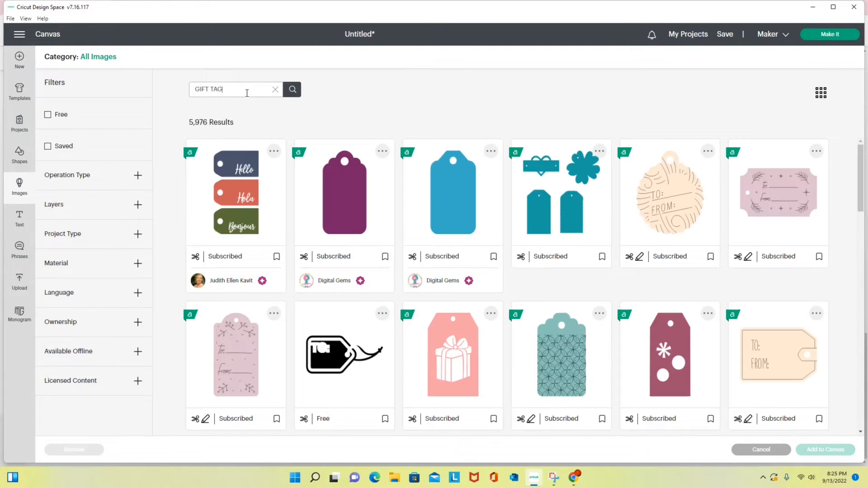
pyautogui.click(347, 212)
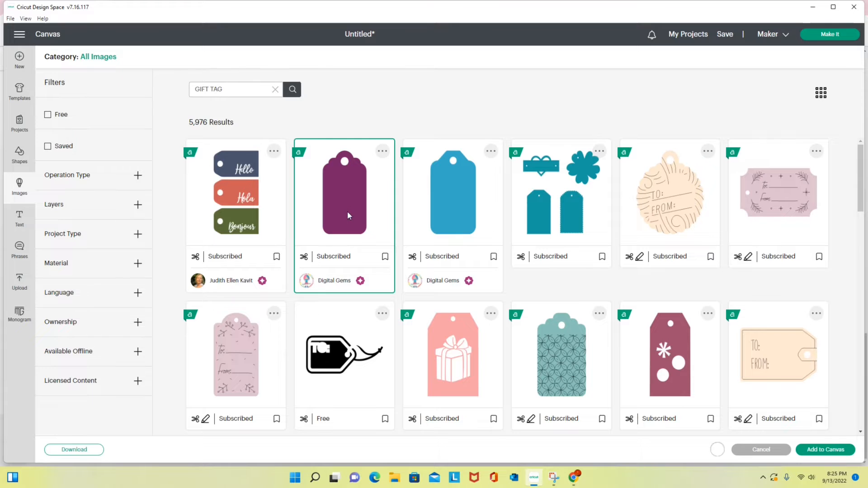
pyautogui.click(821, 449)
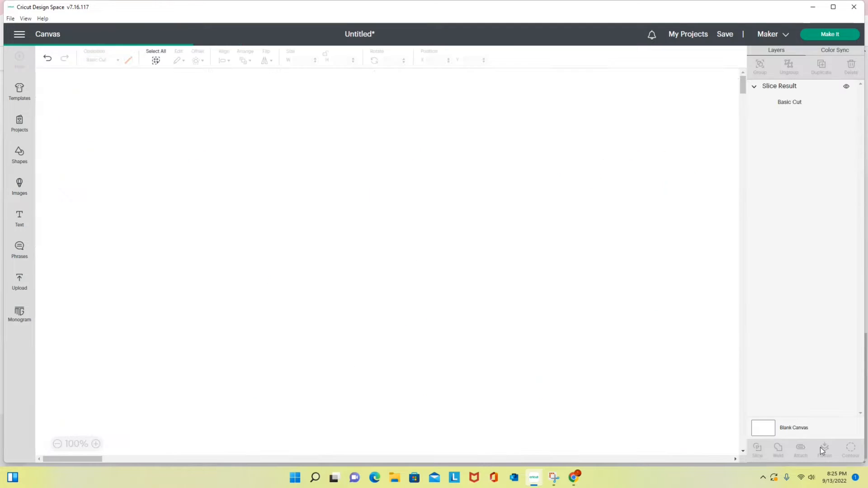
# Enlarge the gift tag to about 3.25 by 5.7 inches and place it in the empty area beside Texas
pyautogui.moveTo(110, 178); pyautogui.dragTo(155, 197)
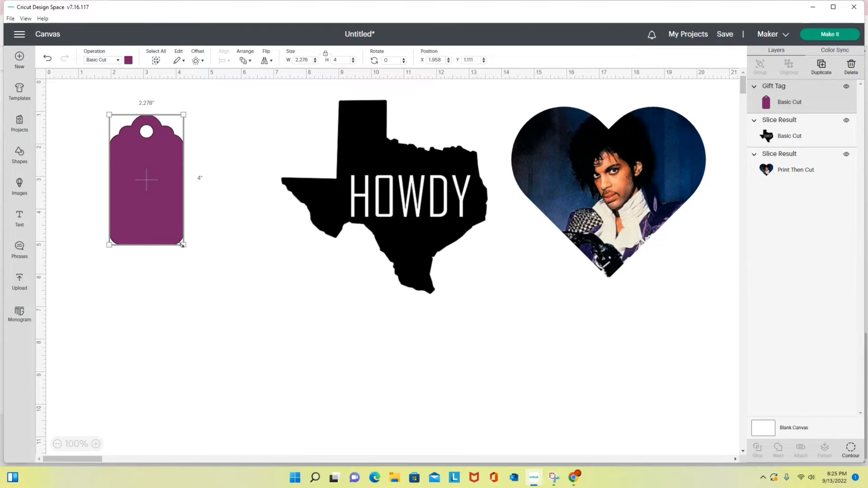
pyautogui.moveTo(183, 244); pyautogui.dragTo(216, 301)
pyautogui.click(248, 296)
pyautogui.moveTo(191, 259); pyautogui.dragTo(203, 257)
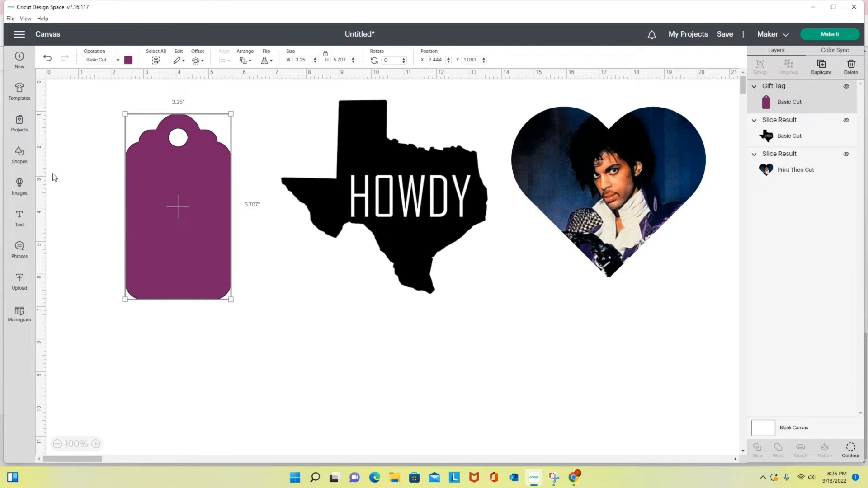
# Add a free five-pointed star shape and shrink it to about 0.56 inches wide
pyautogui.click(20, 153)
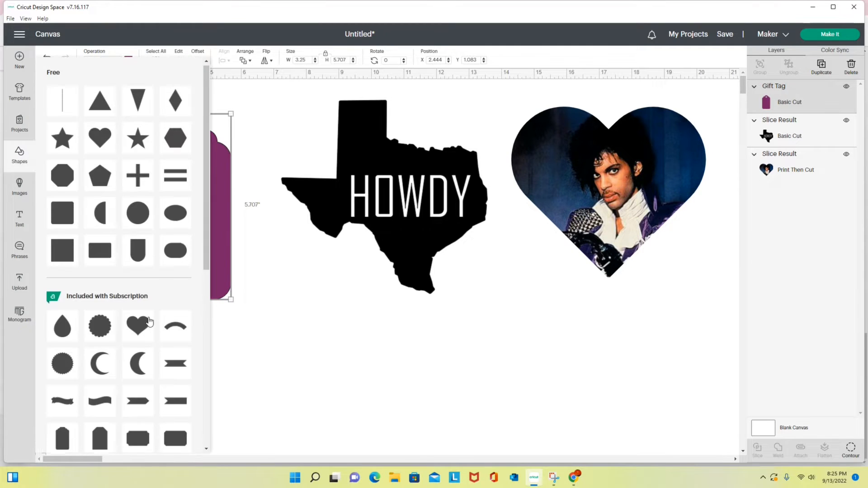
pyautogui.click(63, 144)
pyautogui.moveTo(142, 171); pyautogui.dragTo(88, 127)
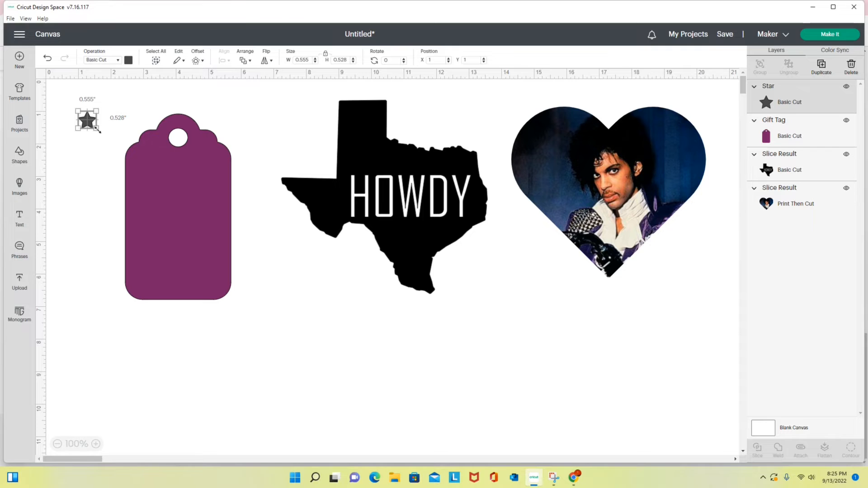
pyautogui.click(258, 261)
# Duplicate the small star four times to make five stars
pyautogui.click(87, 123)
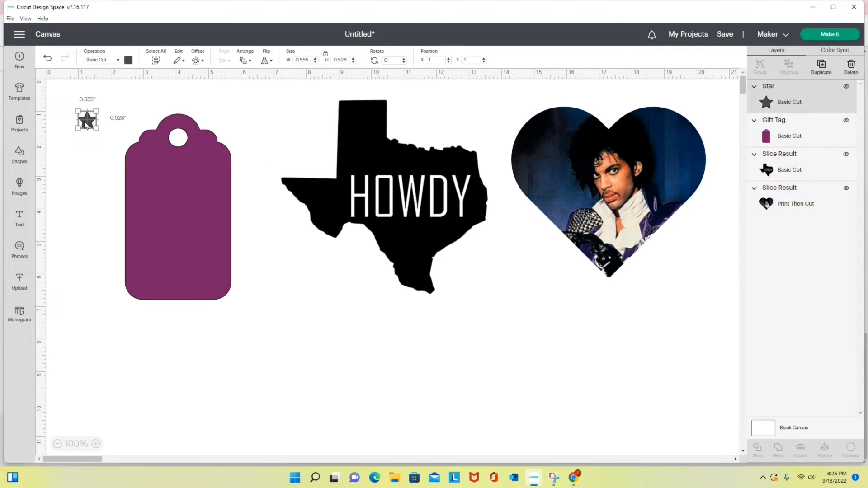
pyautogui.click(822, 67)
pyautogui.click(822, 67)
pyautogui.click(822, 66)
pyautogui.click(821, 67)
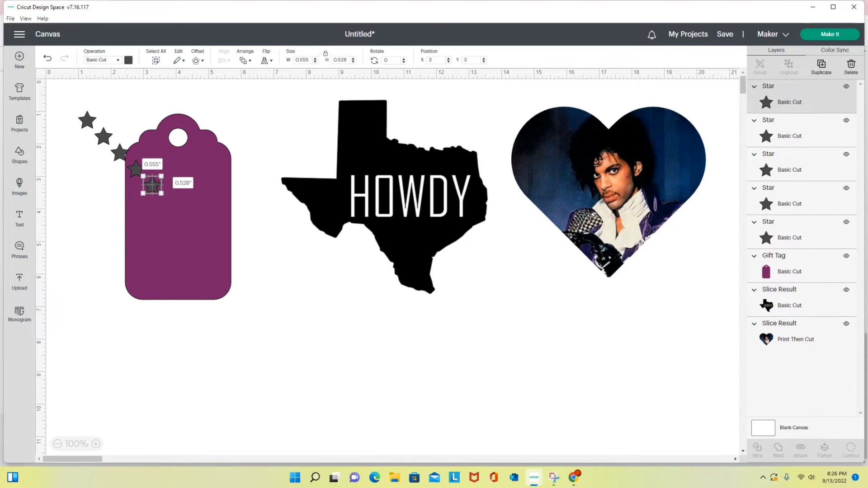
# Move the gift tag down clear of the stars and align all five stars along their bottom edges
pyautogui.moveTo(189, 202); pyautogui.dragTo(207, 317)
pyautogui.moveTo(73, 114); pyautogui.dragTo(153, 196)
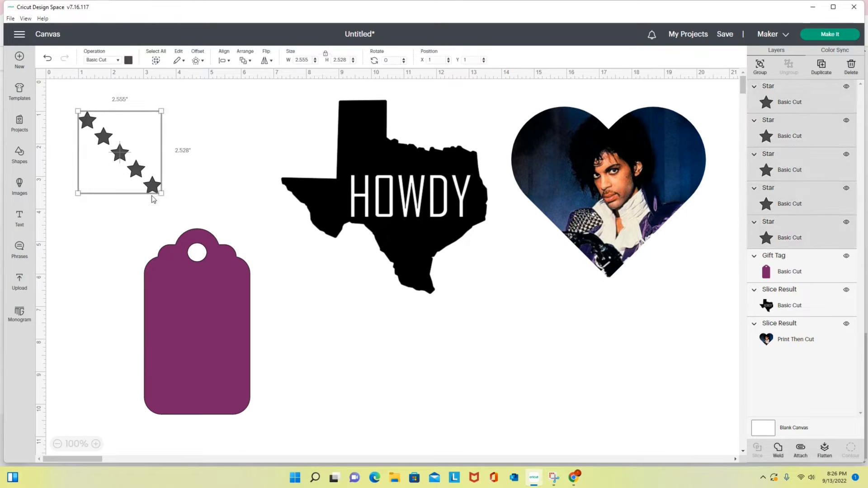
pyautogui.click(226, 60)
pyautogui.click(246, 144)
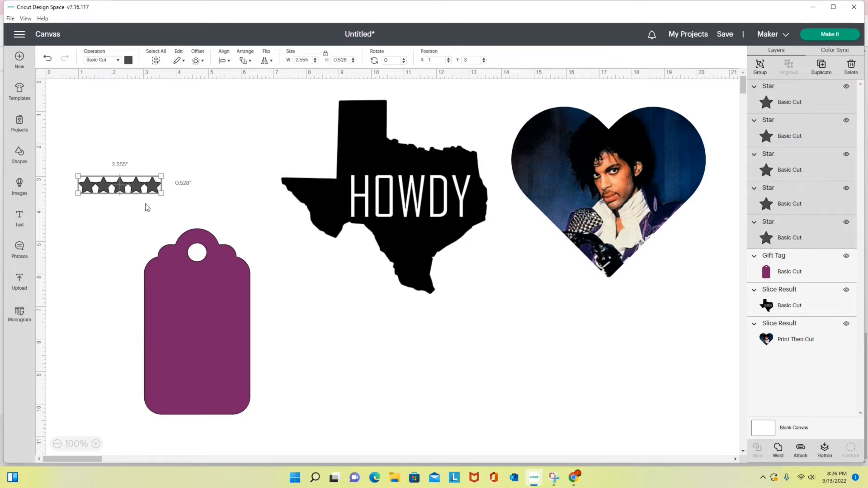
# Group the five stars into a row about 2.7 inches wide and place it across the gift tag's lower end
pyautogui.moveTo(161, 193); pyautogui.dragTo(210, 397)
pyautogui.hotkey('ctrl', 'g')
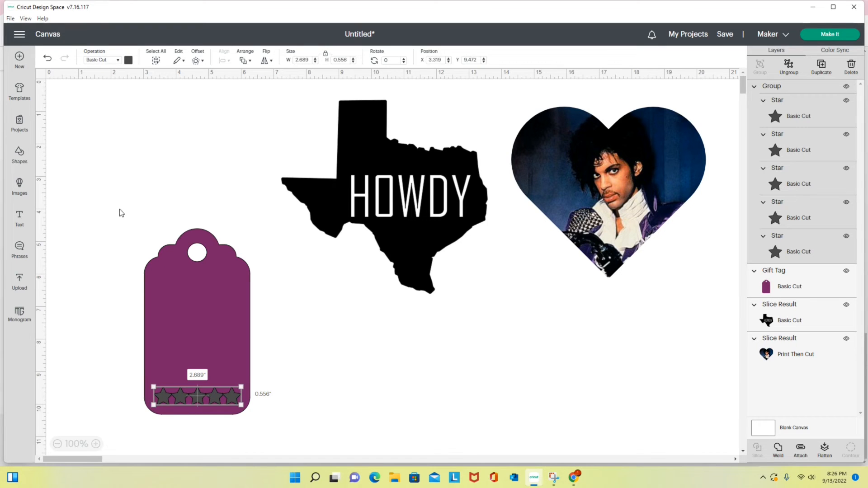
# Try attaching the star group off the tag, returning it to the lower end and selecting both for slicing
pyautogui.moveTo(127, 217); pyautogui.dragTo(266, 420)
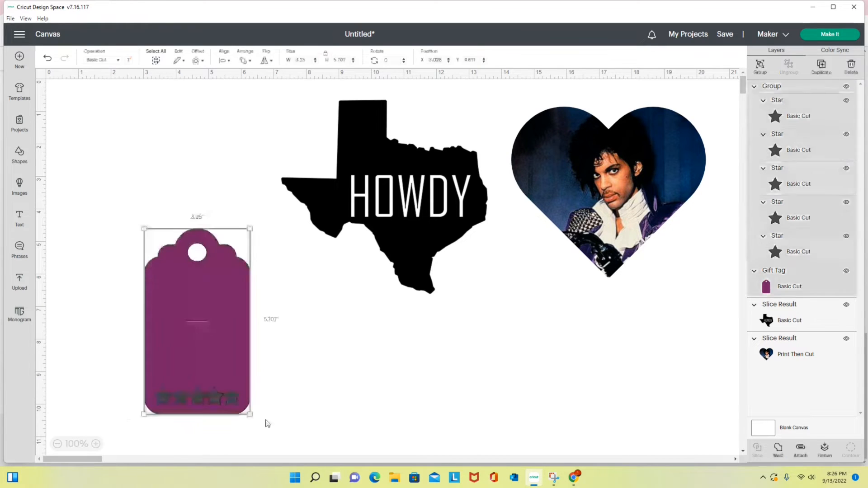
pyautogui.click(273, 415)
pyautogui.click(218, 396)
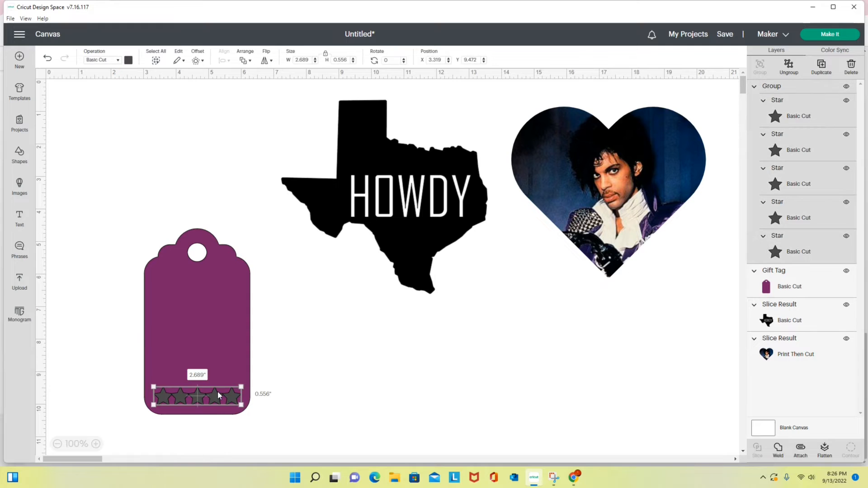
pyautogui.moveTo(218, 397); pyautogui.dragTo(360, 397)
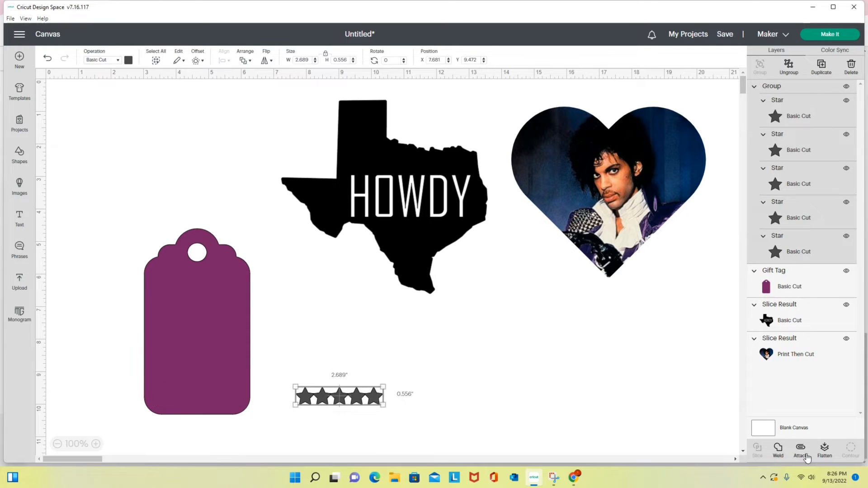
pyautogui.click(800, 451)
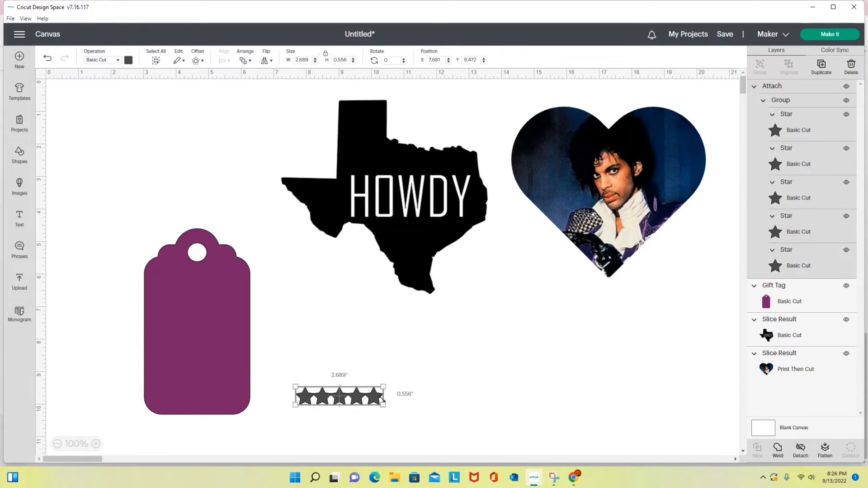
pyautogui.moveTo(349, 399); pyautogui.dragTo(209, 398)
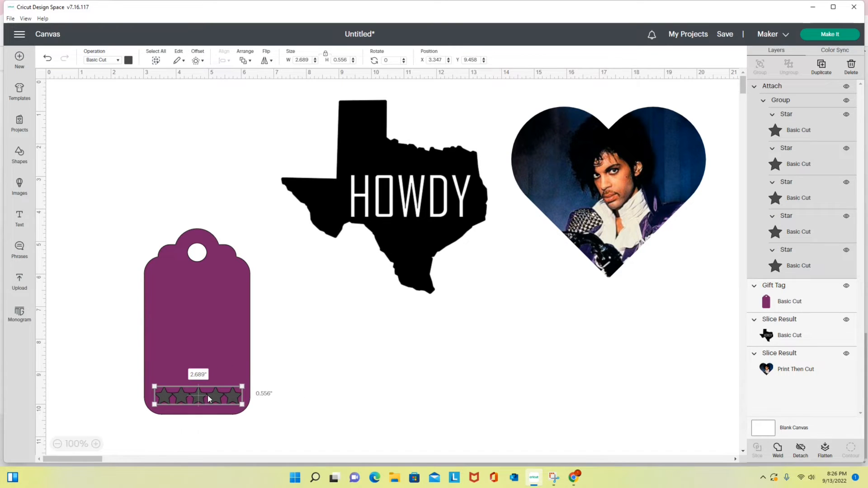
pyautogui.moveTo(116, 233); pyautogui.dragTo(268, 424)
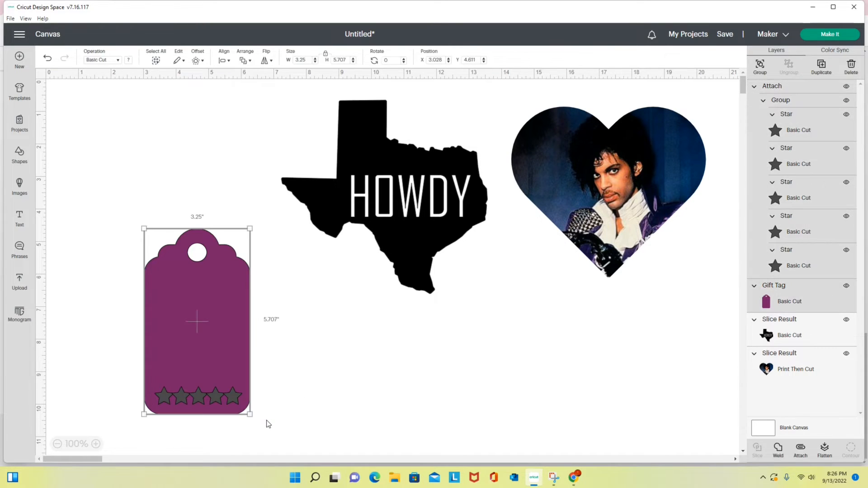
pyautogui.click(353, 407)
# Weld the five stars into a single layer and place the row back across the gift tag's lower end
pyautogui.moveTo(201, 395); pyautogui.dragTo(338, 387)
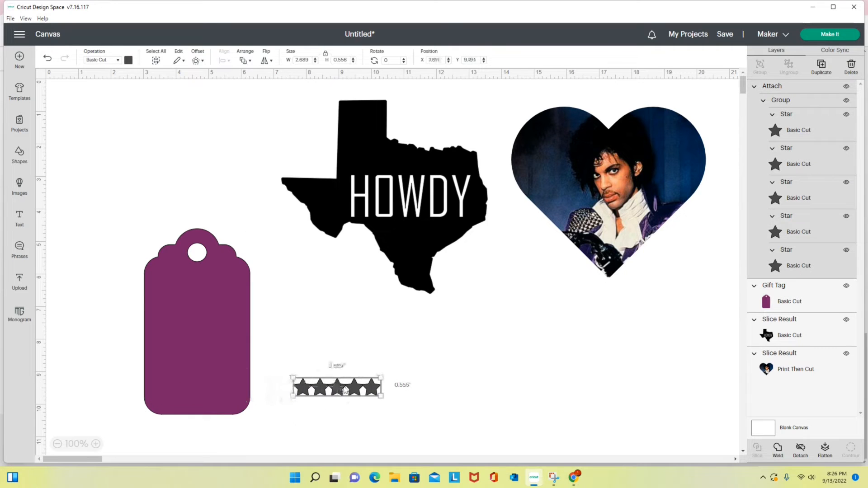
pyautogui.click(777, 448)
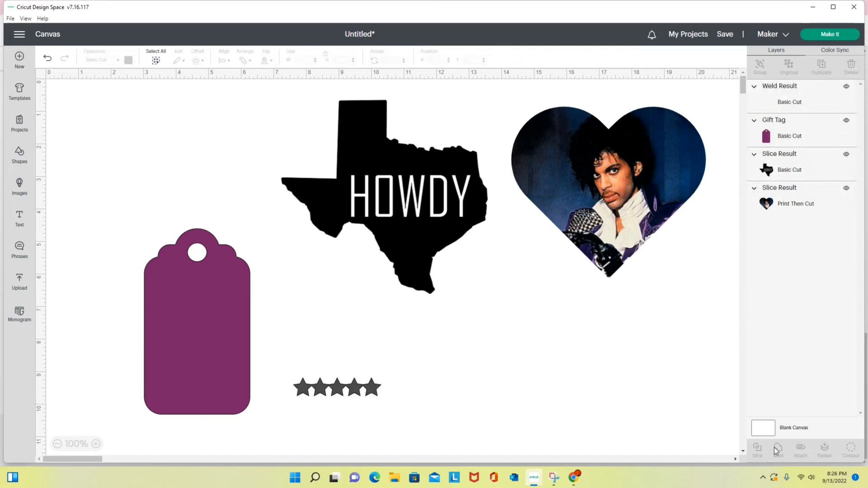
pyautogui.moveTo(345, 395); pyautogui.dragTo(205, 404)
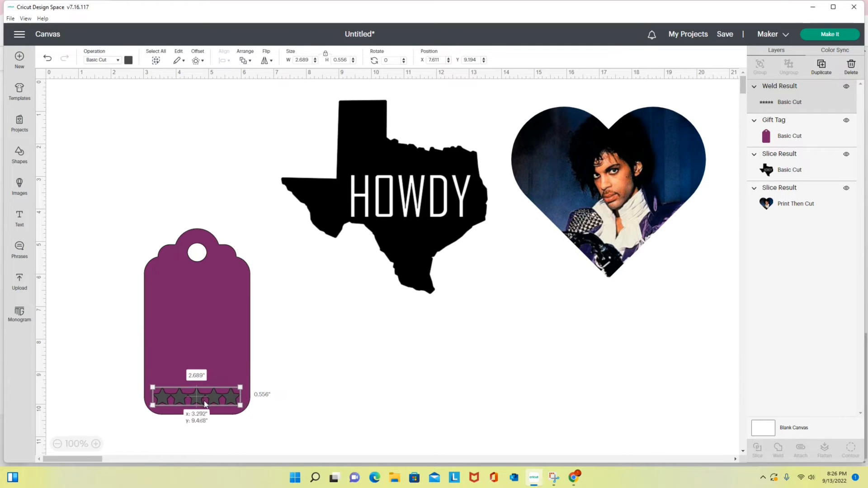
pyautogui.click(112, 376)
# Select the welded stars together with the gift tag and check each of the two layers individually
pyautogui.moveTo(153, 259); pyautogui.dragTo(254, 411)
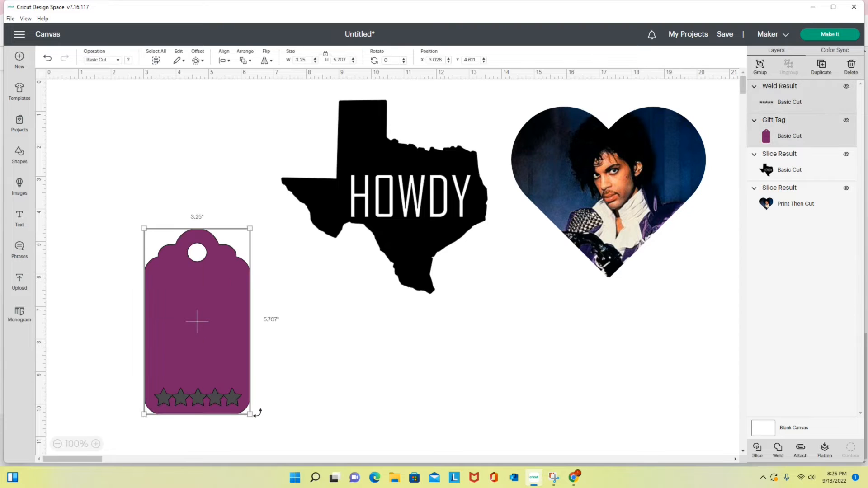
pyautogui.click(816, 99)
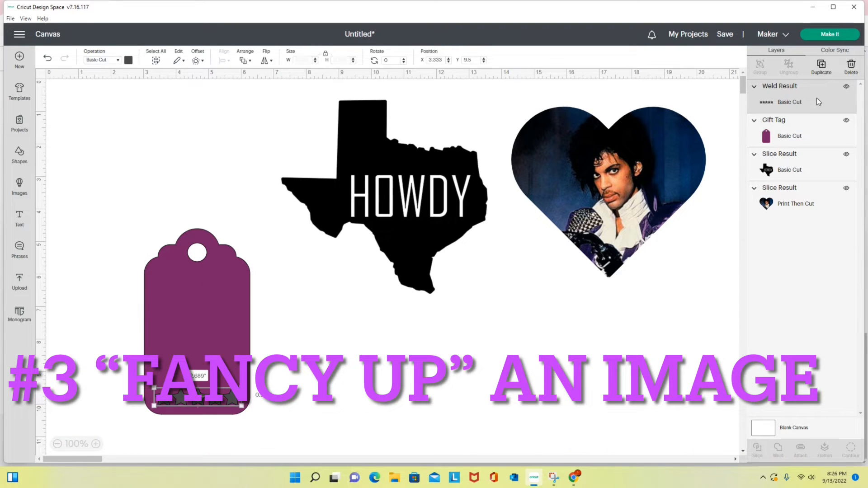
pyautogui.click(801, 138)
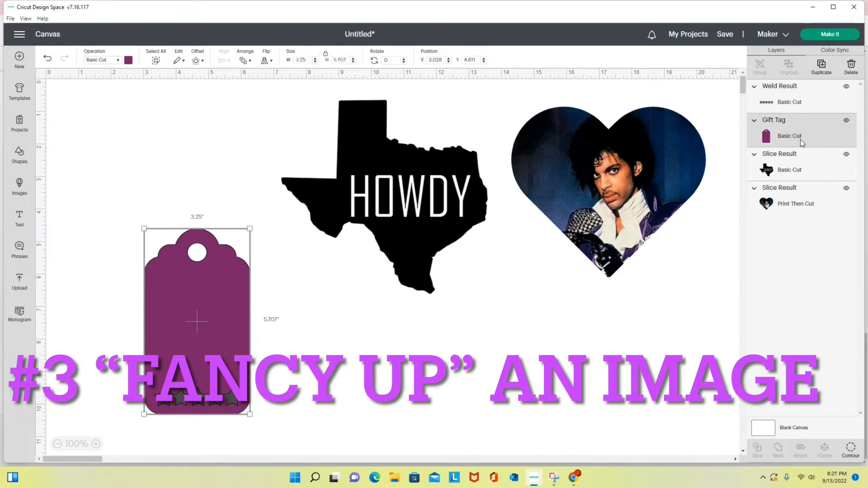
pyautogui.click(472, 388)
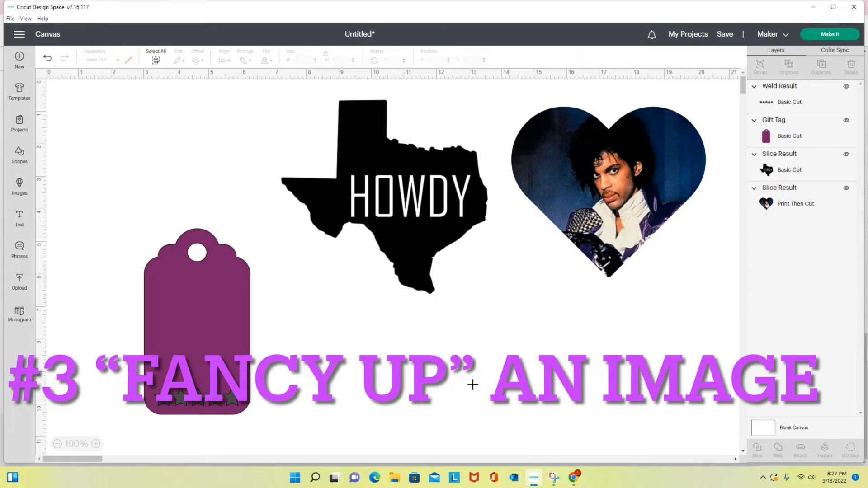
# Slice the welded stars out of the gift tag and move the cut tag away from the leftover star rows
pyautogui.moveTo(130, 219); pyautogui.dragTo(261, 405)
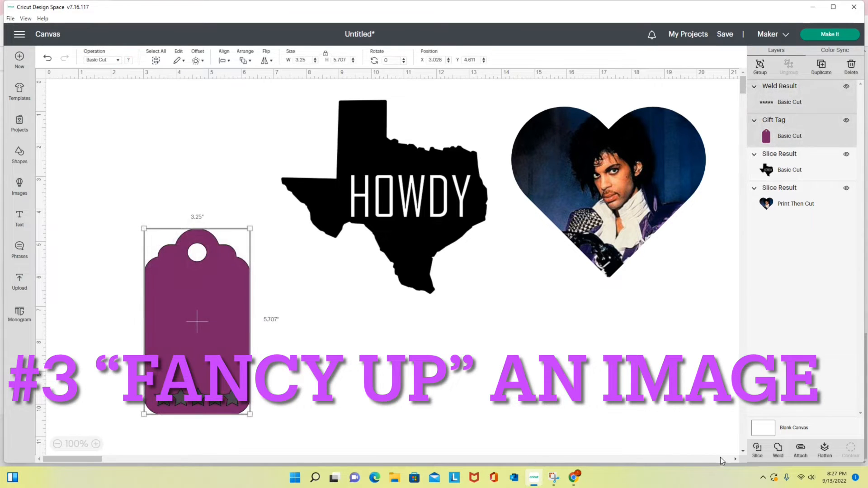
pyautogui.click(759, 448)
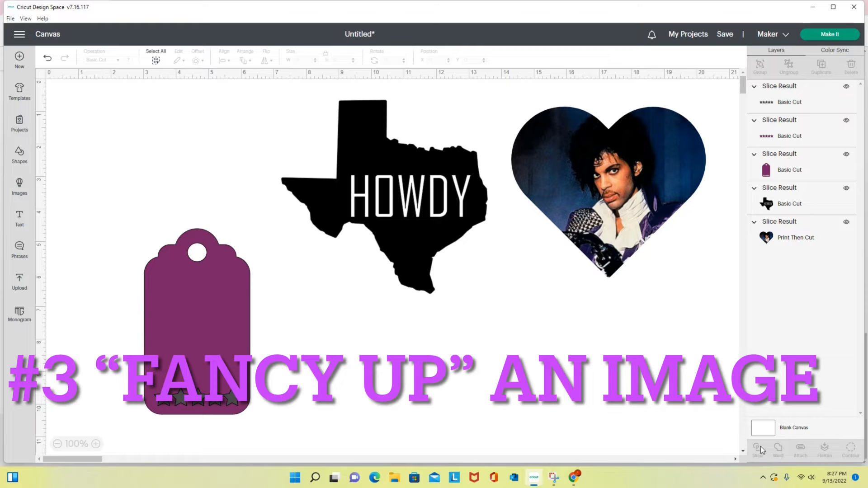
pyautogui.moveTo(212, 353); pyautogui.dragTo(541, 368)
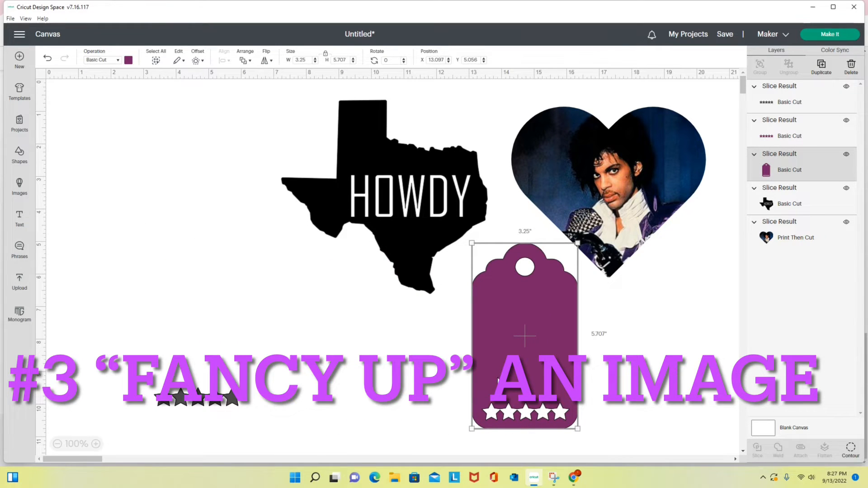
pyautogui.moveTo(498, 380); pyautogui.dragTo(489, 377)
# Delete both leftover star rows from the canvas
pyautogui.click(198, 397)
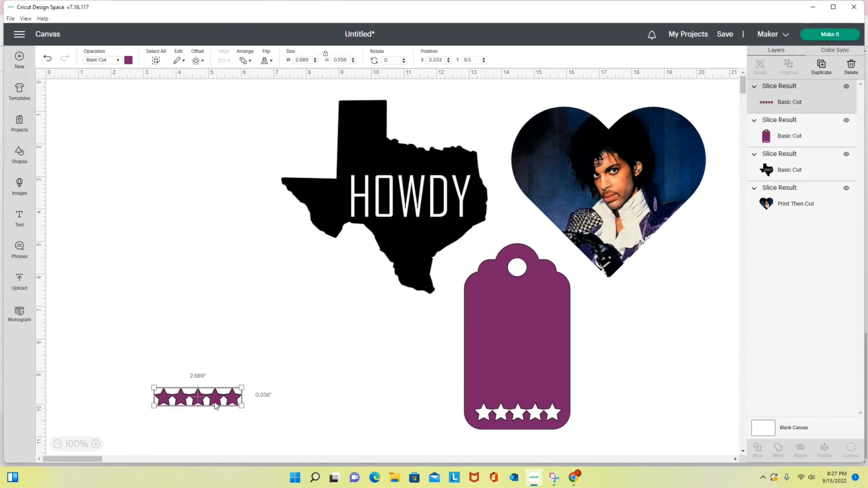
pyautogui.click(851, 66)
pyautogui.click(851, 66)
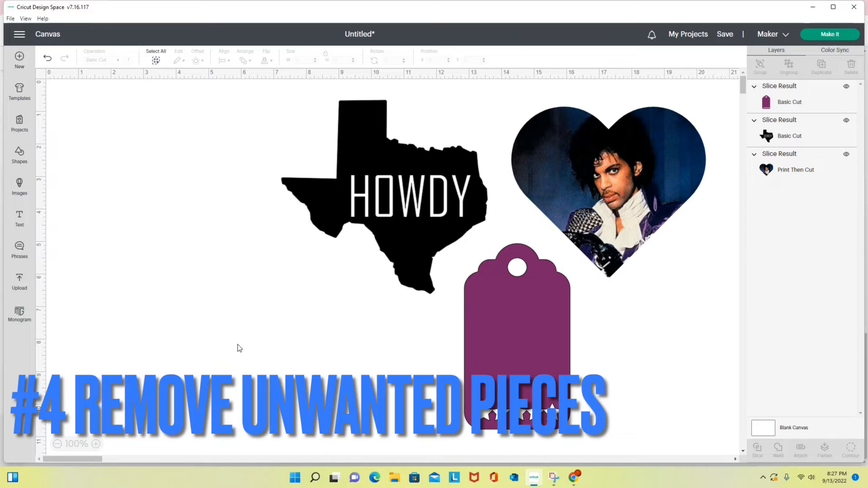
# Clear the gift tag search in the image library and add the three gnome witches image to the canvas
pyautogui.click(20, 187)
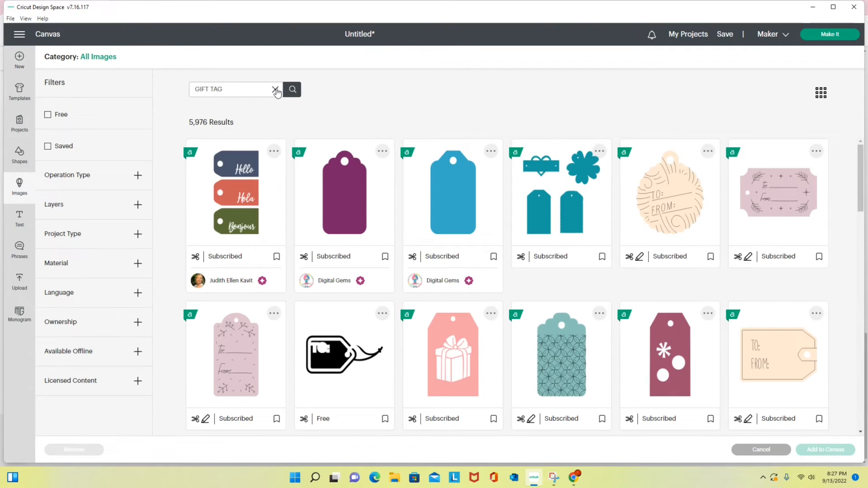
pyautogui.click(275, 89)
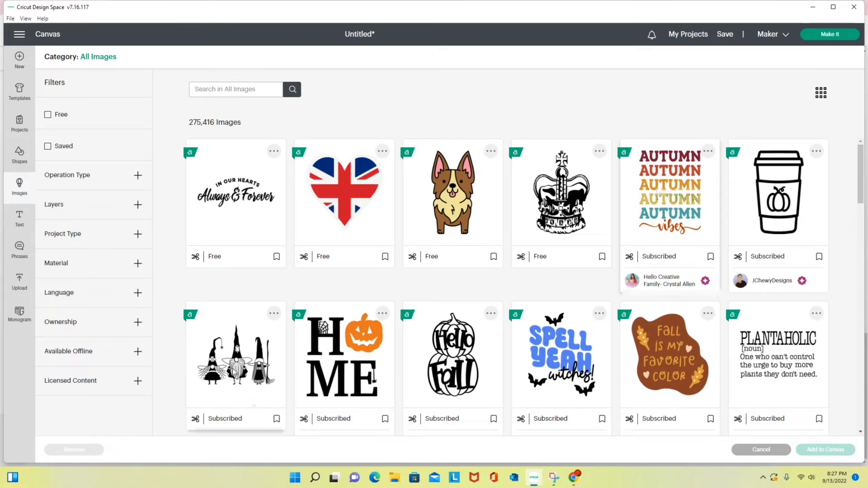
pyautogui.click(236, 357)
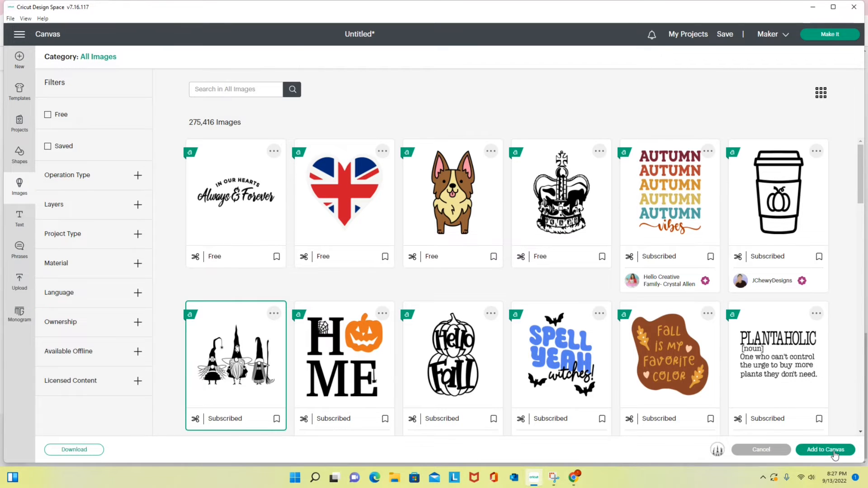
pyautogui.click(825, 449)
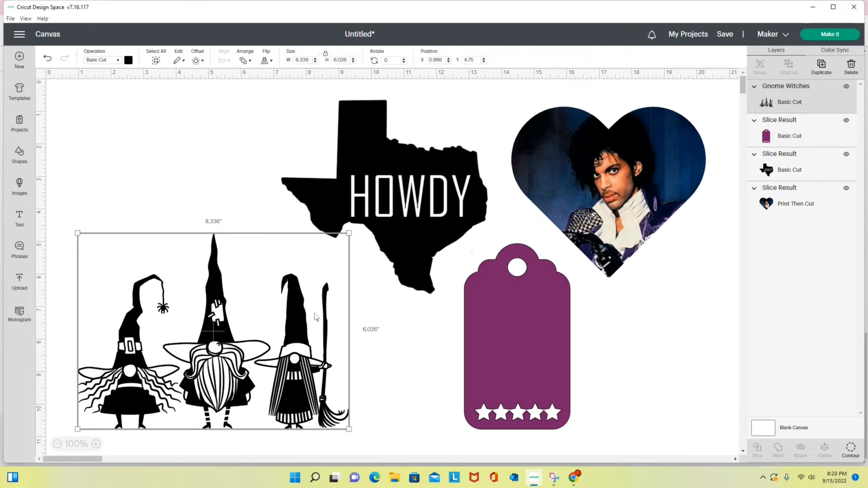
# Move the Texas shape, gift tag and heart photo aside to give the gnome witches clear space, and shift the gnomes slightly
pyautogui.moveTo(423, 186); pyautogui.dragTo(447, 173)
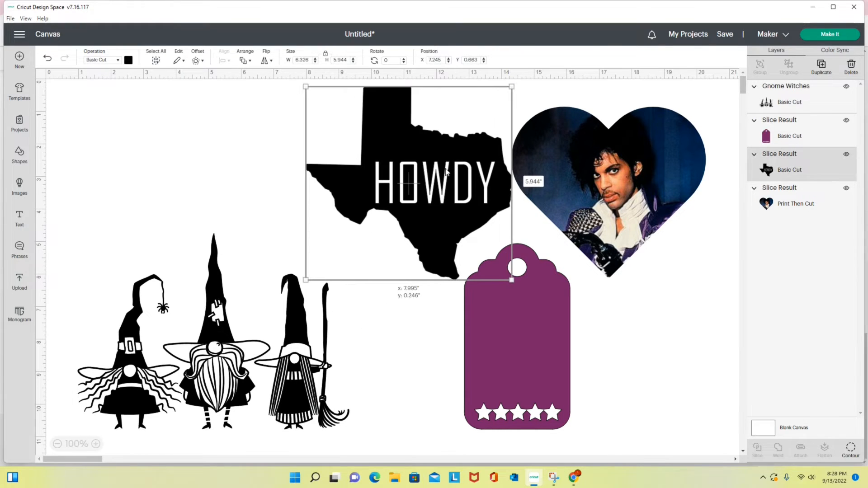
pyautogui.moveTo(558, 357); pyautogui.dragTo(684, 375)
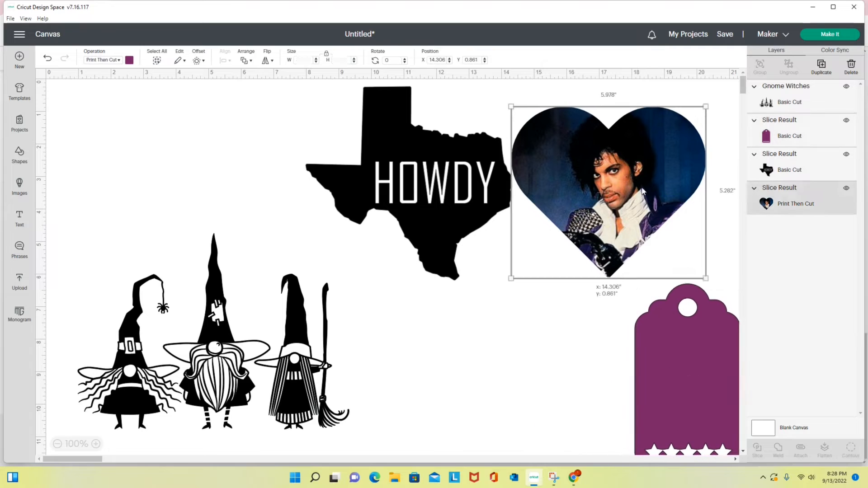
pyautogui.moveTo(631, 193); pyautogui.dragTo(683, 186)
pyautogui.moveTo(476, 187); pyautogui.dragTo(514, 183)
pyautogui.click(245, 348)
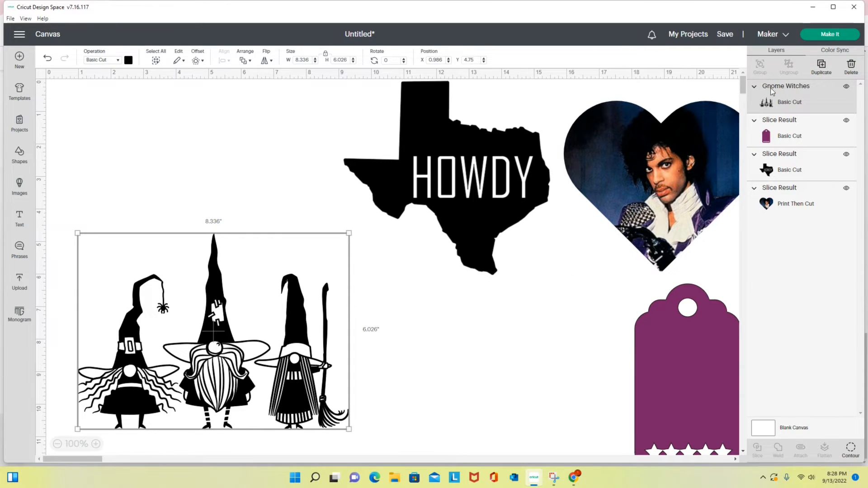
pyautogui.moveTo(277, 347)
pyautogui.mouseDown()
pyautogui.moveTo(280, 332)
pyautogui.moveTo(270, 334)
pyautogui.mouseUp()
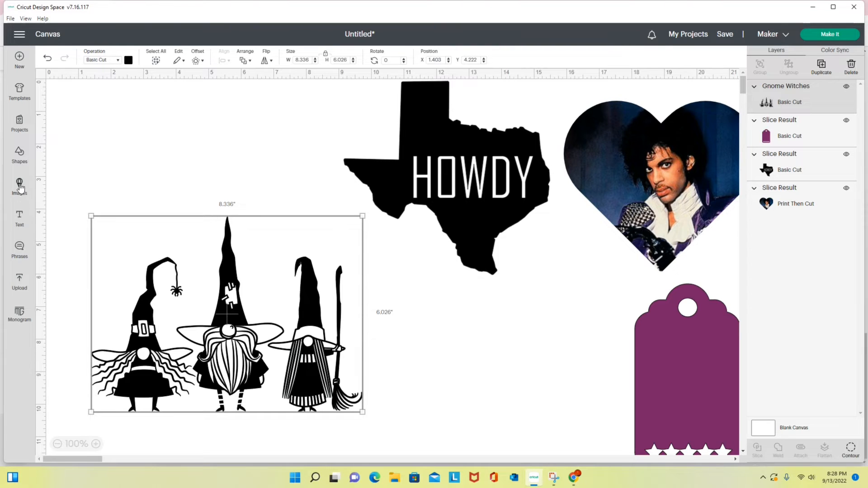
# Insert a rounded rectangle, rotate it 90 degrees and enlarge it to about 5.27 by 3.51 inches over the gnome with the broom
pyautogui.click(20, 157)
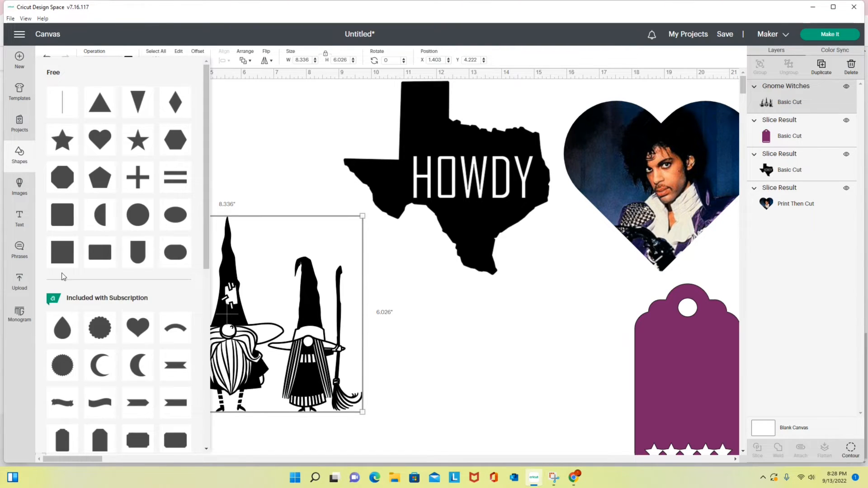
pyautogui.click(63, 252)
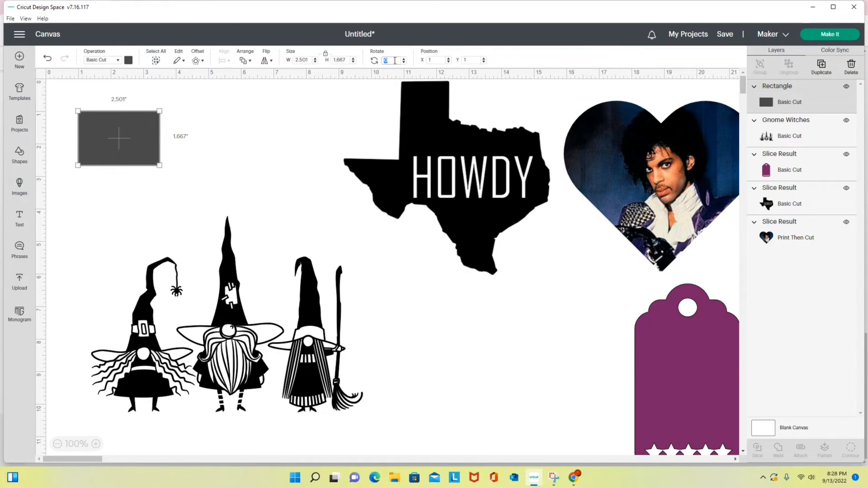
pyautogui.press('Return')
pyautogui.moveTo(118, 149); pyautogui.dragTo(294, 246)
pyautogui.moveTo(323, 276); pyautogui.dragTo(351, 315)
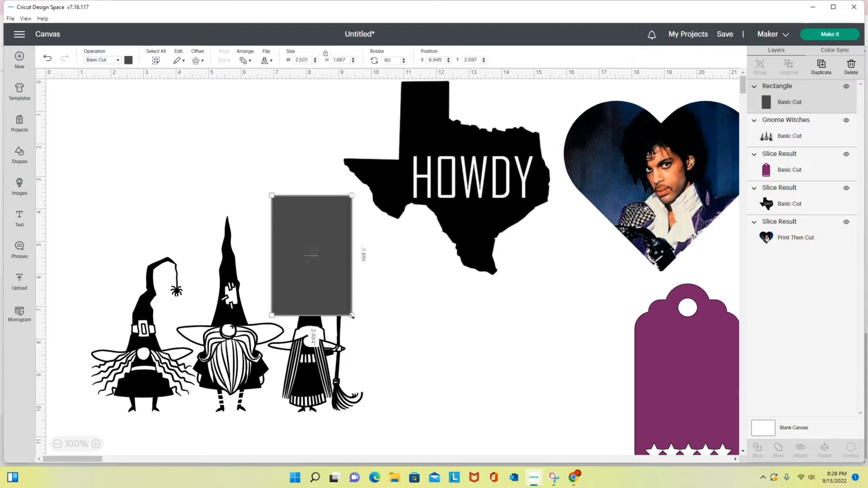
pyautogui.moveTo(329, 284); pyautogui.dragTo(324, 311)
pyautogui.moveTo(365, 374); pyautogui.dragTo(381, 406)
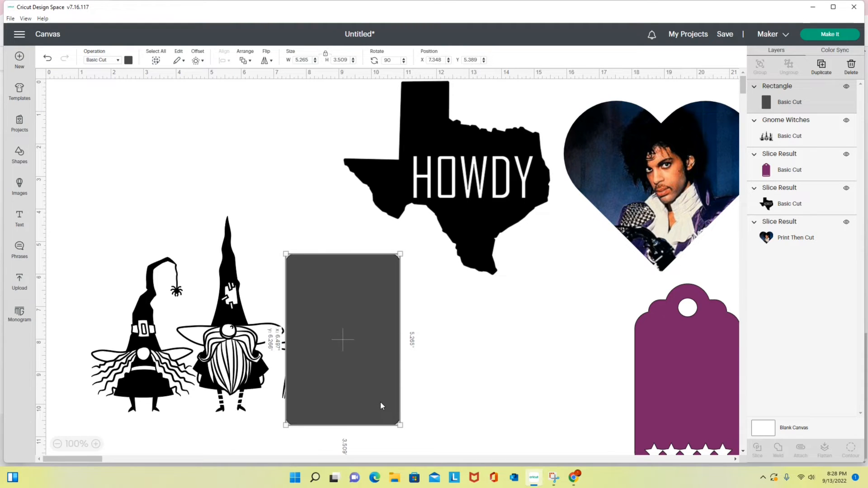
# Move the Texas shape clear of the gnomes and slice the rectangle with the gnome witches image
pyautogui.click(437, 408)
pyautogui.moveTo(83, 226); pyautogui.dragTo(116, 336)
pyautogui.click(572, 412)
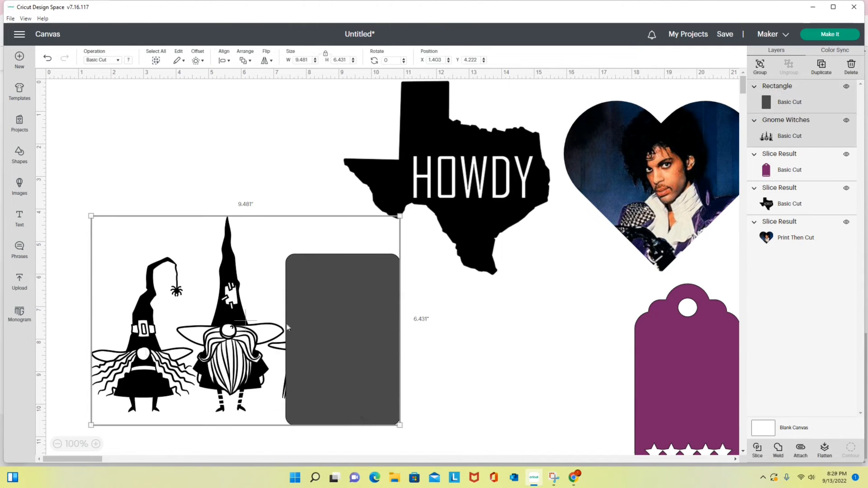
pyautogui.moveTo(483, 153); pyautogui.dragTo(661, 269)
pyautogui.moveTo(421, 429); pyautogui.dragTo(163, 285)
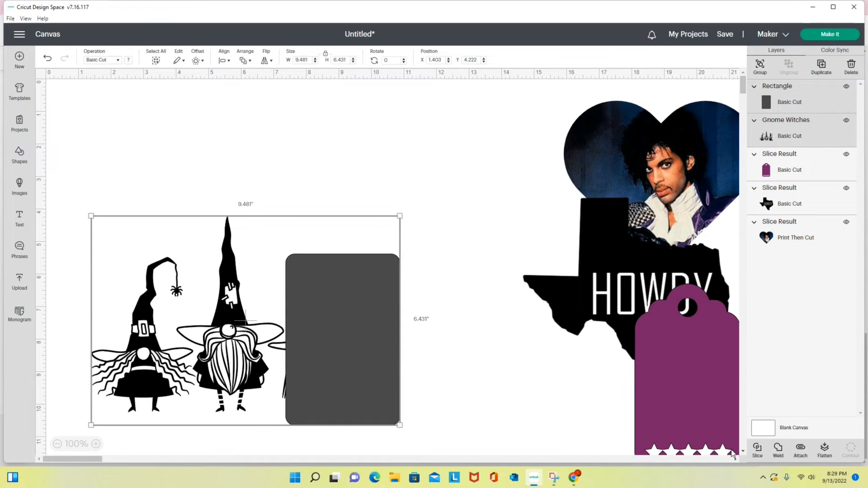
pyautogui.click(758, 450)
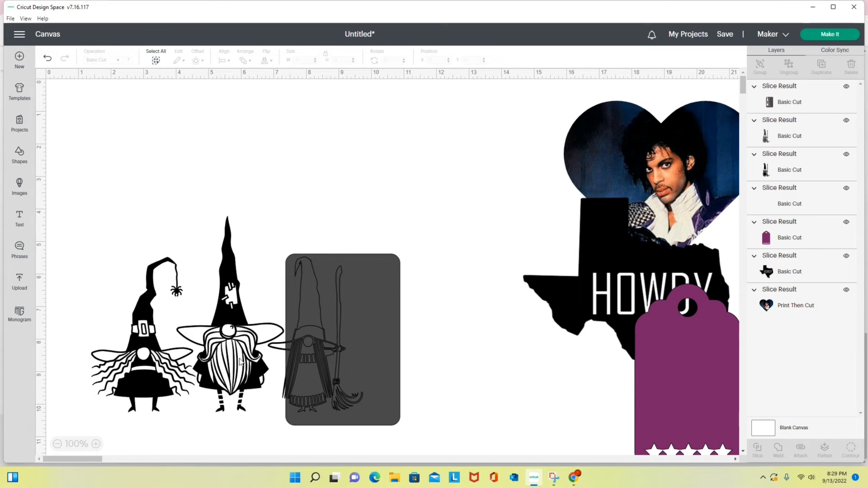
# Pull apart and delete the sliced rectangle, the grey gnome copy and the black gnome with the broom
pyautogui.moveTo(330, 356); pyautogui.dragTo(488, 266)
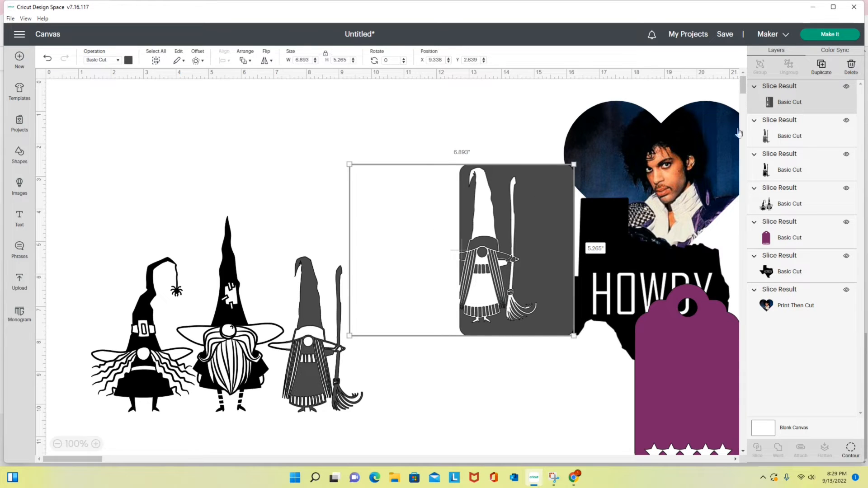
pyautogui.click(850, 64)
pyautogui.moveTo(312, 359); pyautogui.dragTo(427, 334)
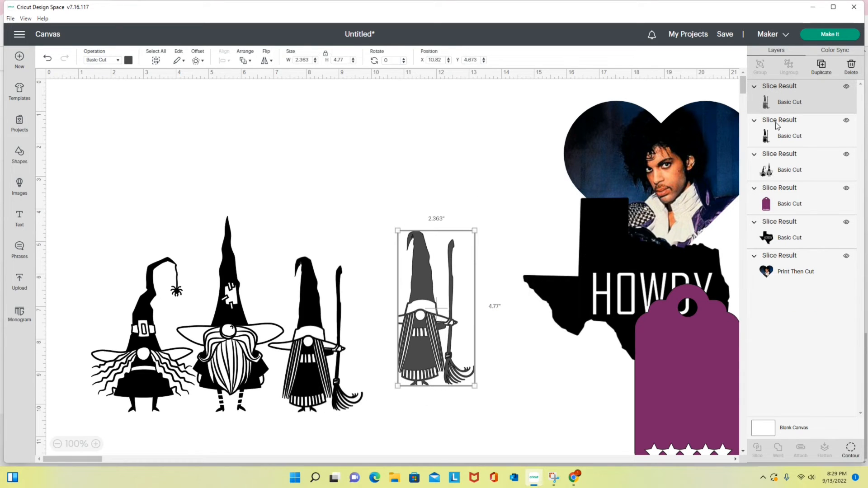
pyautogui.click(851, 65)
pyautogui.moveTo(305, 352); pyautogui.dragTo(419, 341)
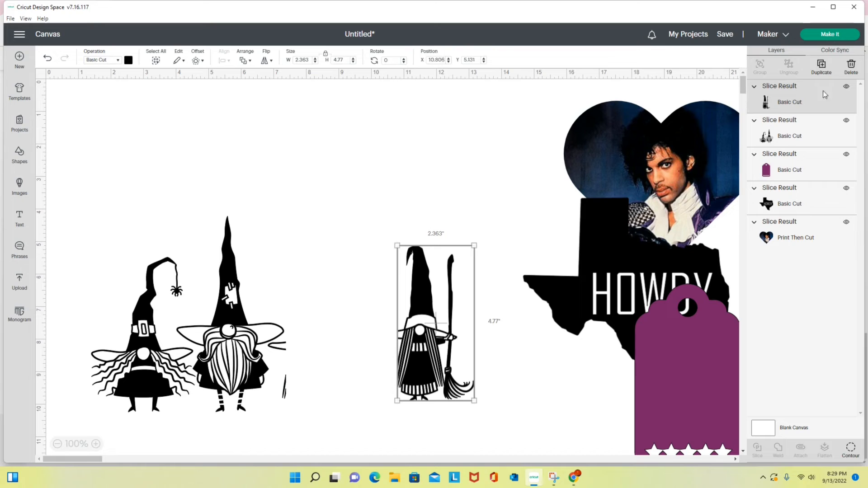
pyautogui.click(850, 65)
# Move the two remaining gnomes up and place a slightly tilted inverted triangle over the leftover scraps beside the middle gnome
pyautogui.moveTo(229, 346); pyautogui.dragTo(287, 274)
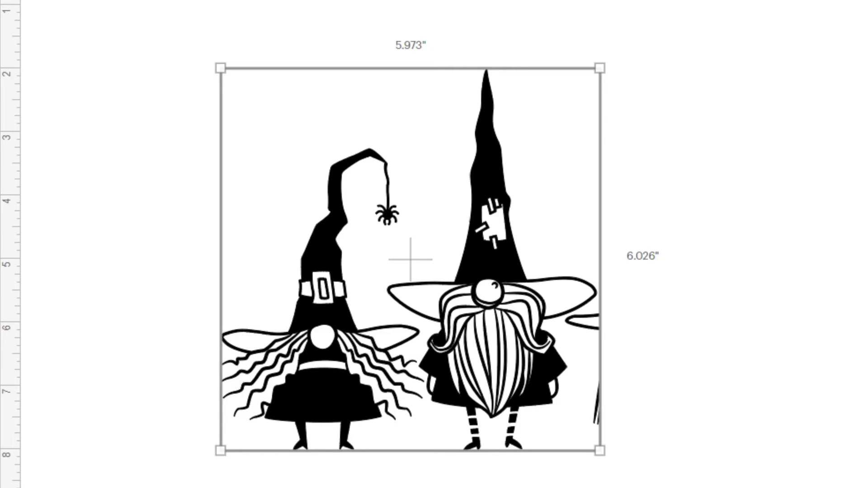
pyautogui.click(18, 156)
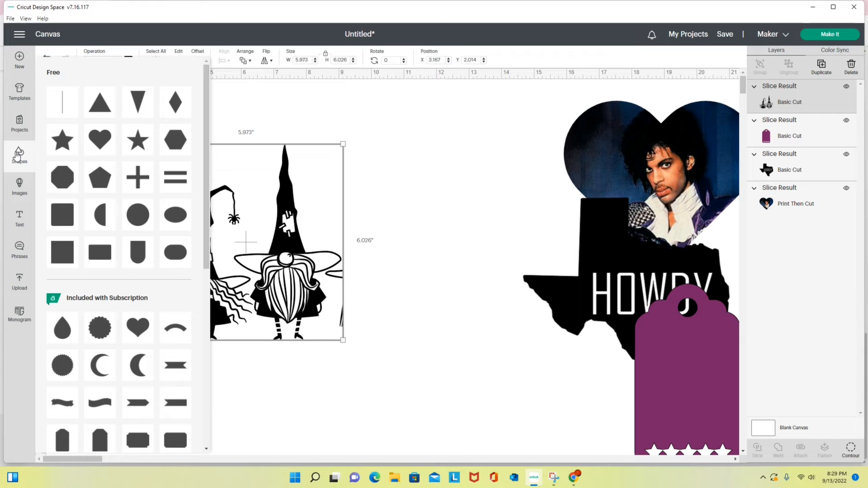
pyautogui.click(137, 102)
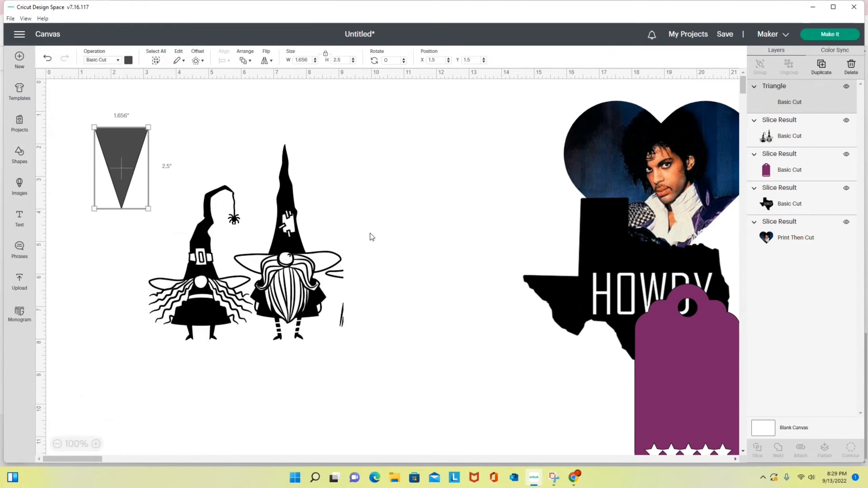
pyautogui.moveTo(118, 160); pyautogui.dragTo(347, 303)
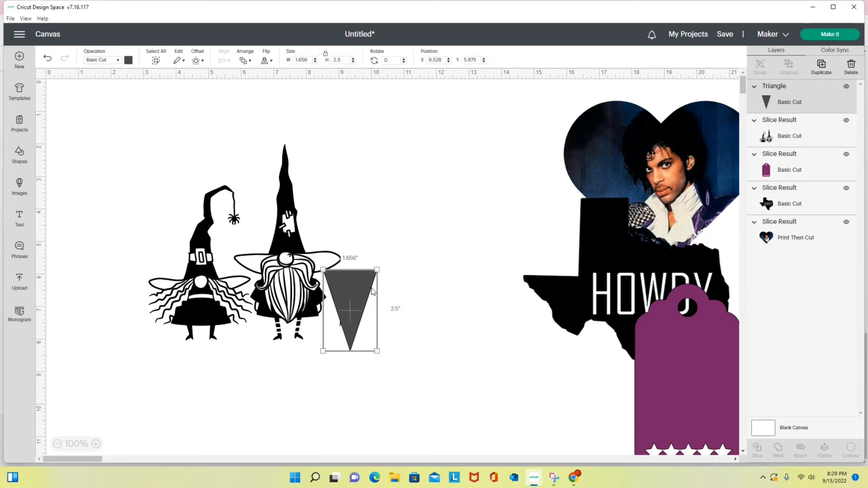
pyautogui.moveTo(380, 261); pyautogui.dragTo(356, 287)
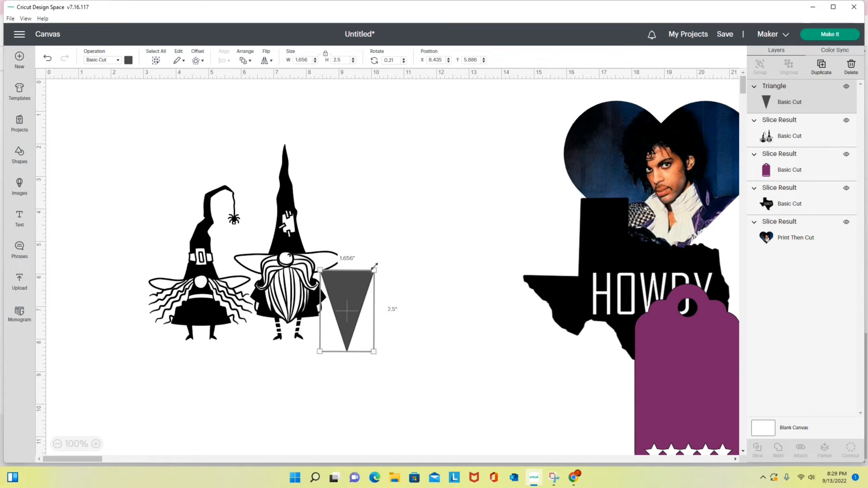
pyautogui.moveTo(381, 265); pyautogui.dragTo(391, 256)
pyautogui.click(396, 259)
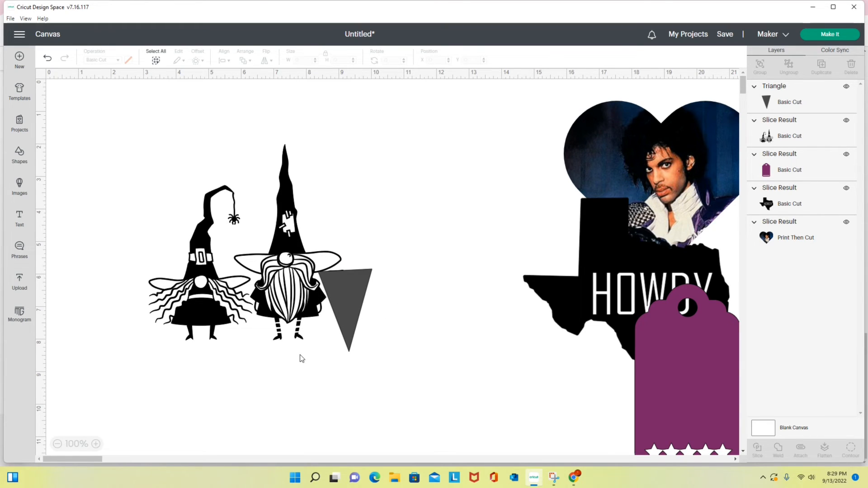
# Slice the triangle with the two gnomes and pull the triangle and cut-off scraps away from them
pyautogui.moveTo(104, 152); pyautogui.dragTo(391, 363)
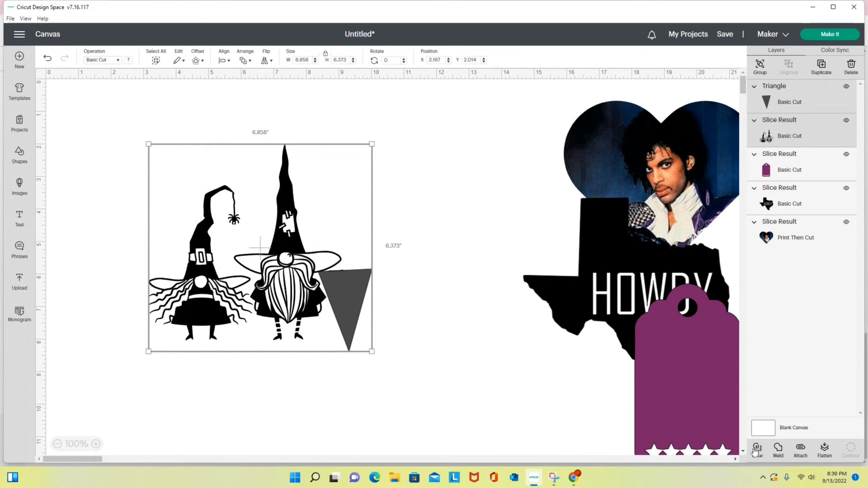
pyautogui.moveTo(299, 314); pyautogui.dragTo(434, 372)
pyautogui.moveTo(342, 313); pyautogui.dragTo(460, 333)
pyautogui.moveTo(340, 272); pyautogui.dragTo(306, 250)
pyautogui.click(385, 324)
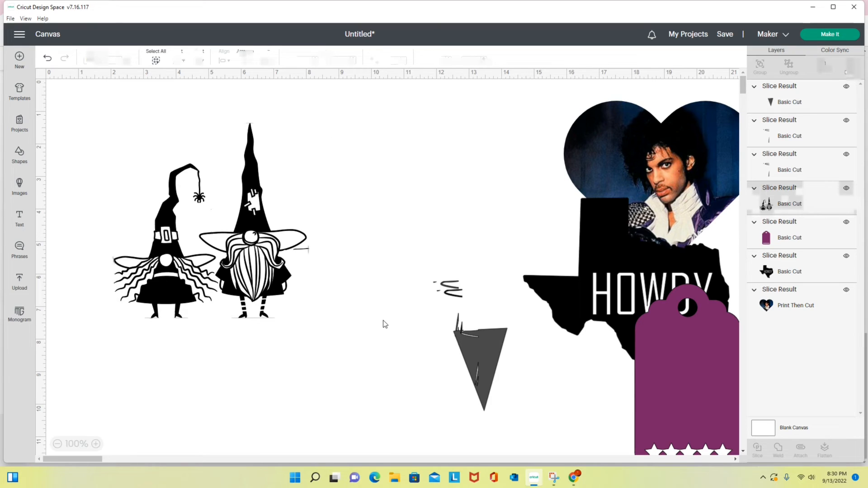
# Insert a 2.501 by 1.667 inch rounded rectangle and tilt it slightly over the leftover line below the bearded gnome's hat brim
pyautogui.click(20, 155)
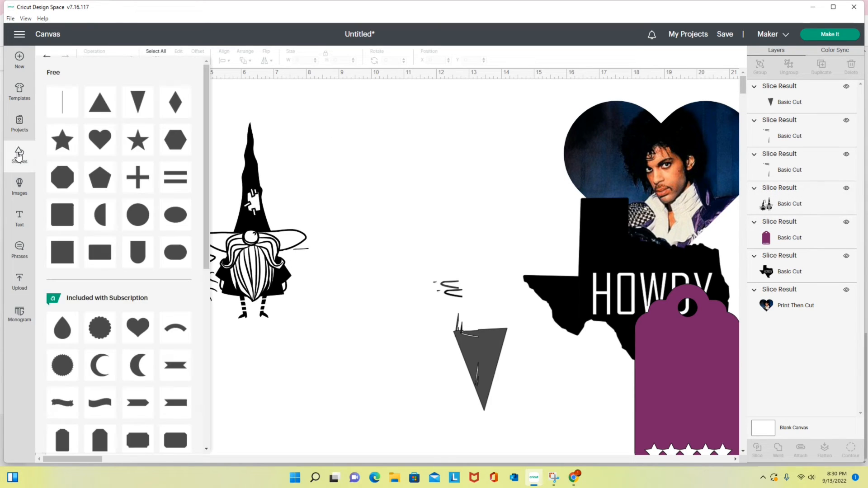
pyautogui.click(60, 222)
pyautogui.moveTo(175, 171); pyautogui.dragTo(348, 270)
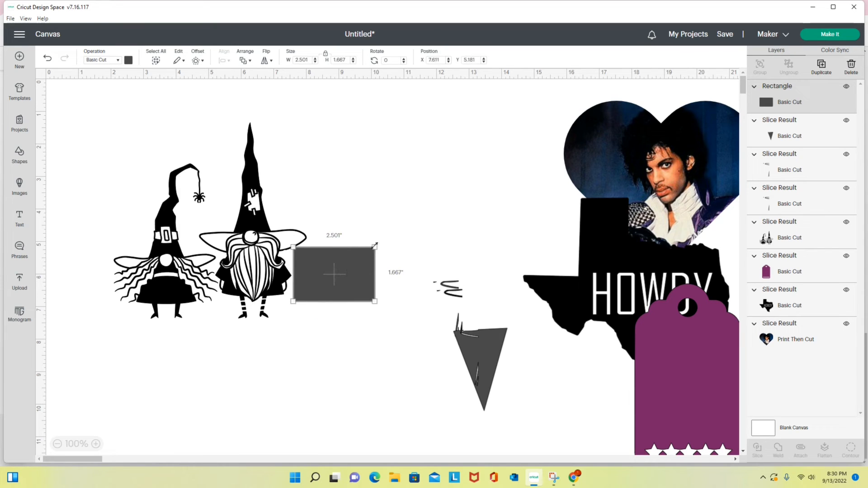
pyautogui.moveTo(382, 243); pyautogui.dragTo(380, 240)
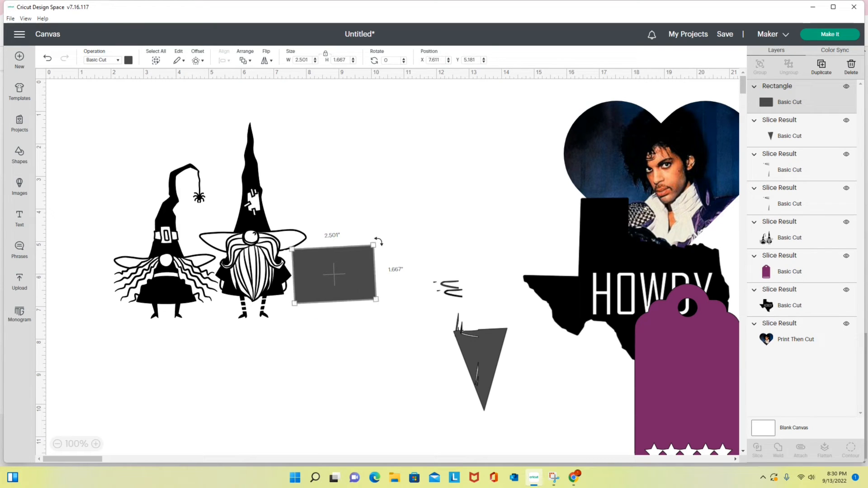
pyautogui.click(381, 208)
pyautogui.moveTo(348, 265); pyautogui.dragTo(347, 265)
# Slice the tilted rounded rectangle with the two gnomes and pull the rectangle and the cut-off line away from them
pyautogui.click(370, 212)
pyautogui.moveTo(95, 145); pyautogui.dragTo(360, 340)
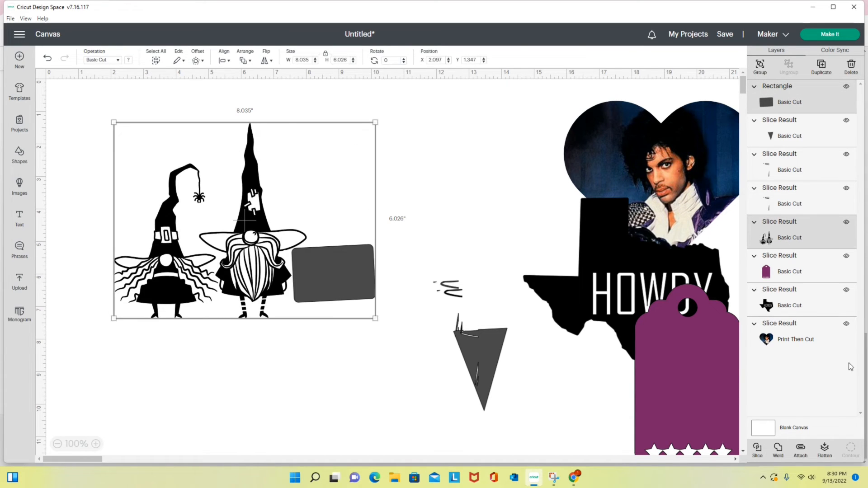
pyautogui.click(758, 451)
pyautogui.moveTo(366, 257); pyautogui.dragTo(485, 225)
pyautogui.moveTo(302, 249); pyautogui.dragTo(412, 263)
pyautogui.moveTo(303, 249); pyautogui.dragTo(425, 254)
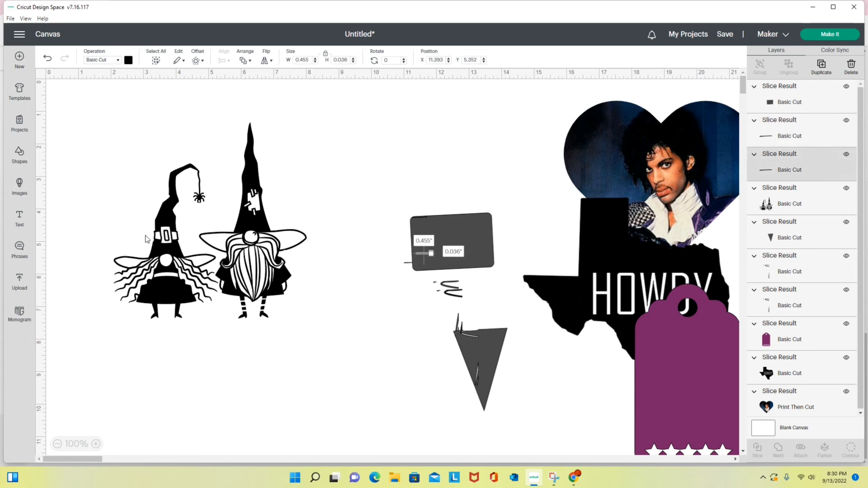
# Delete one copy of the cut-off line, the sliced rounded rectangle and the inverted triangle
pyautogui.click(851, 67)
pyautogui.click(465, 252)
pyautogui.click(852, 68)
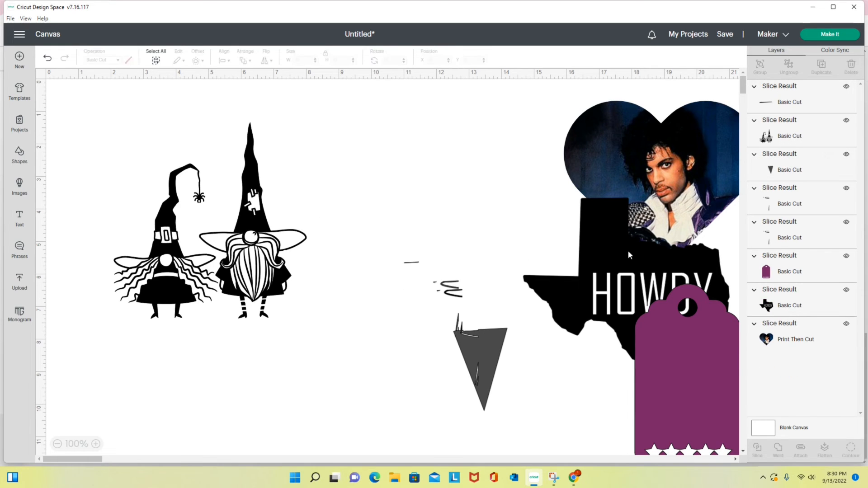
pyautogui.click(491, 358)
pyautogui.click(851, 67)
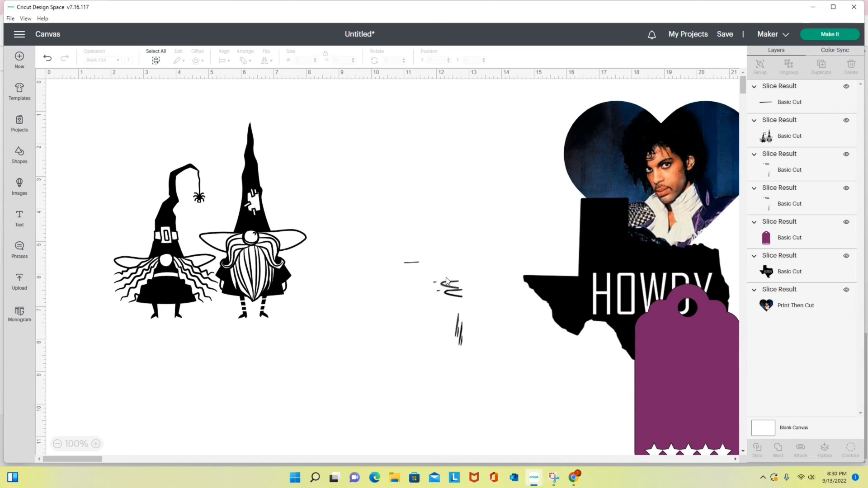
# Delete the remaining cut-off scraps and the short line so only the two gnomes stay in that area
pyautogui.click(460, 296)
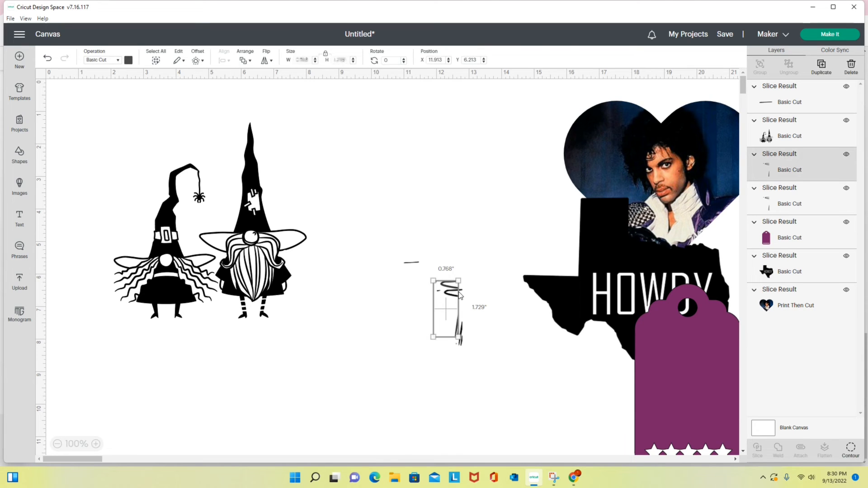
pyautogui.click(850, 68)
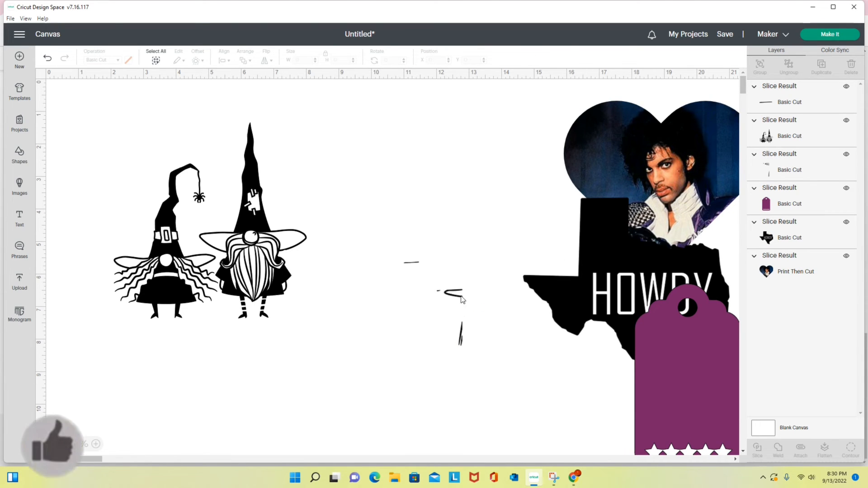
pyautogui.click(460, 335)
pyautogui.click(851, 67)
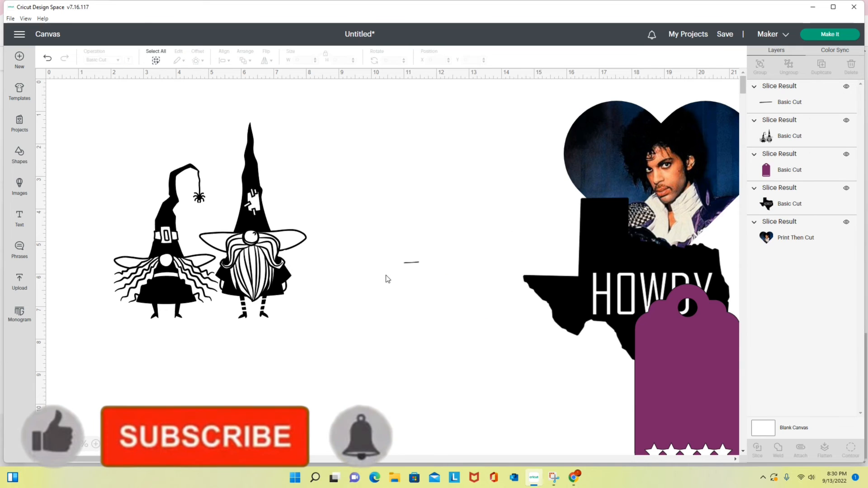
pyautogui.click(412, 262)
pyautogui.click(850, 68)
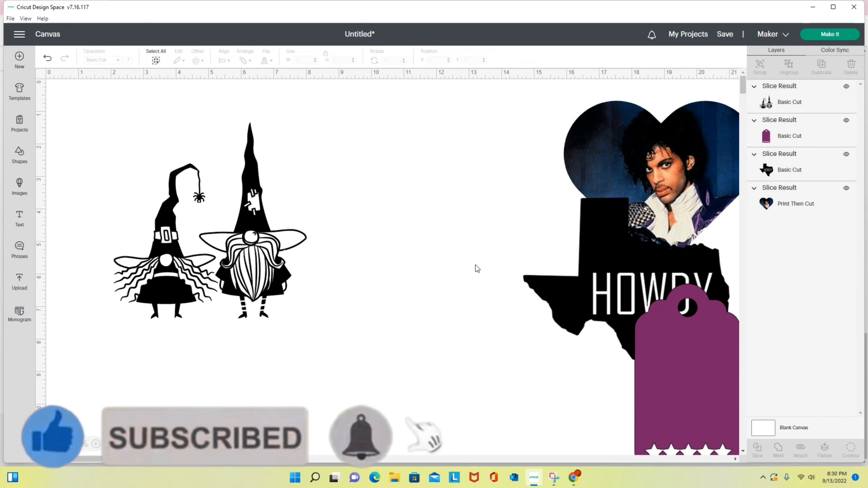
# Move the two gnomes beside the Texas shape and place a text object with the capitalised first name in the cleared space
pyautogui.moveTo(199, 230); pyautogui.dragTo(452, 190)
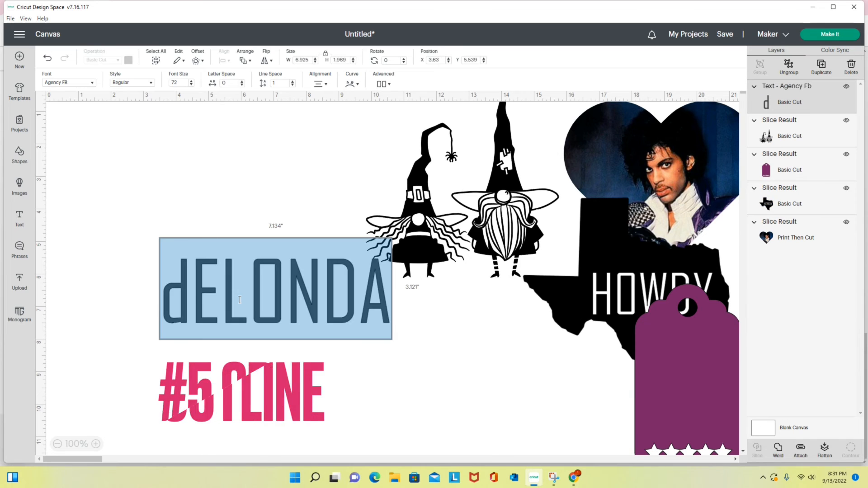
pyautogui.write('Delonda')
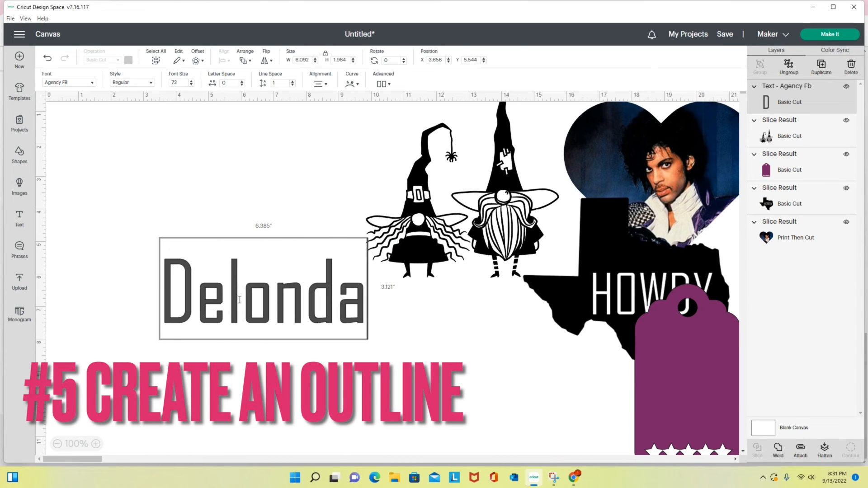
pyautogui.click(262, 221)
pyautogui.moveTo(264, 289); pyautogui.dragTo(199, 217)
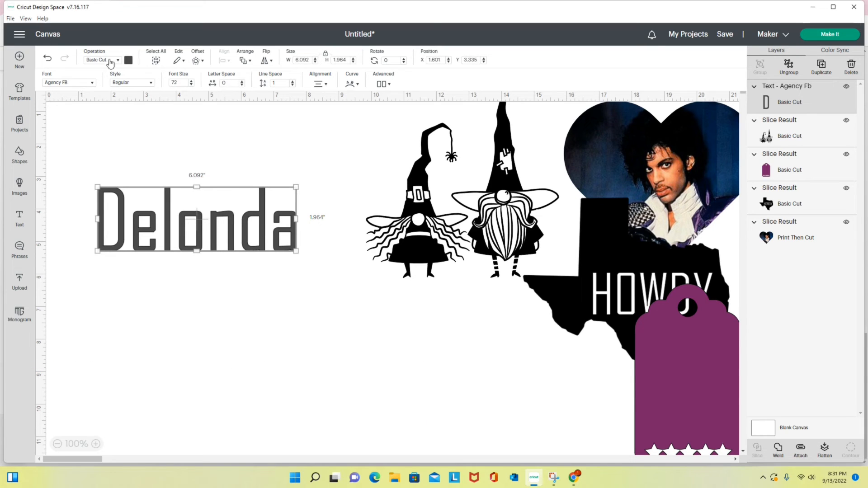
# Change the name text's font to the system font Blustina
pyautogui.click(92, 82)
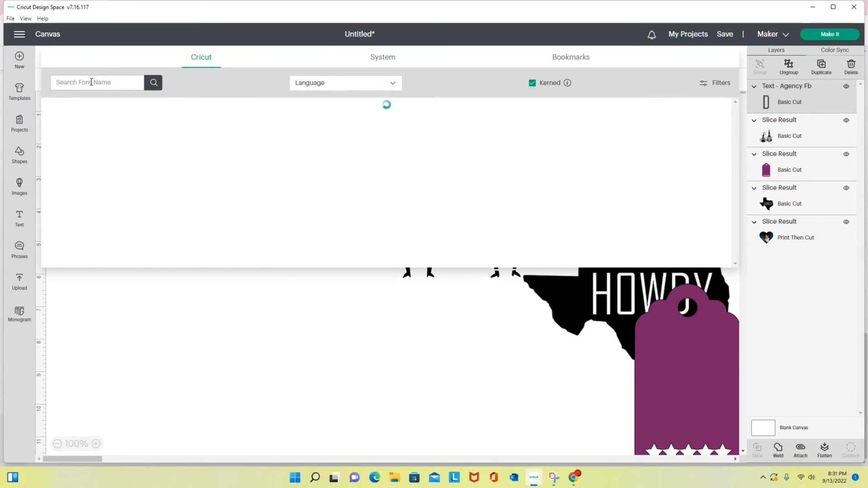
pyautogui.click(388, 62)
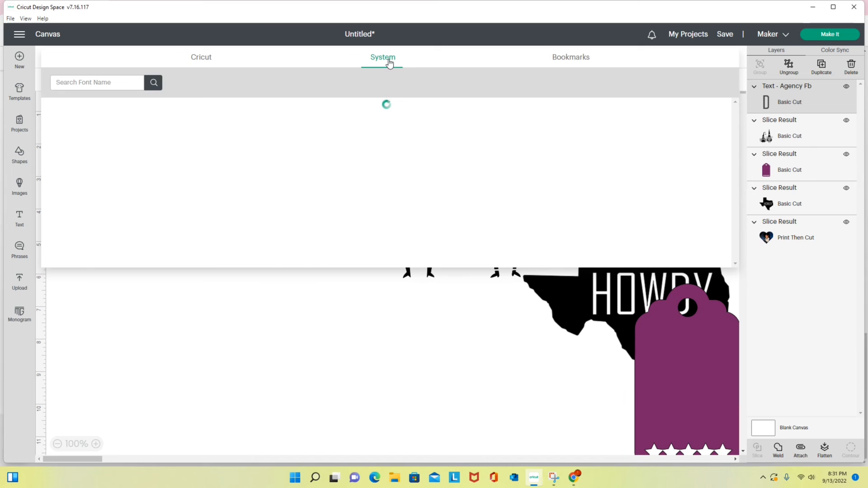
pyautogui.click(101, 84)
pyautogui.write('bl')
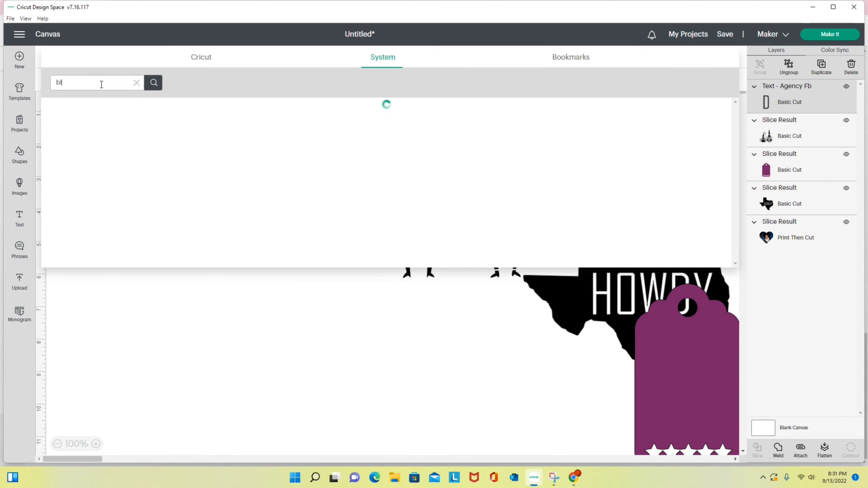
pyautogui.write('ustina')
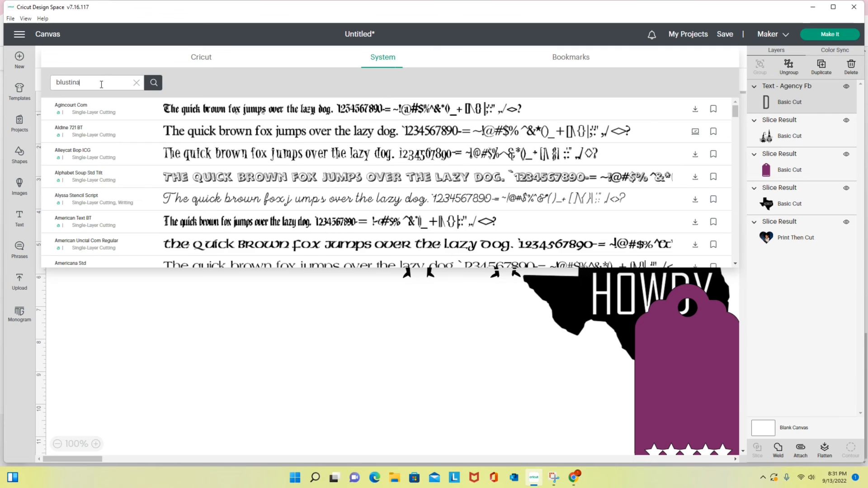
pyautogui.click(210, 116)
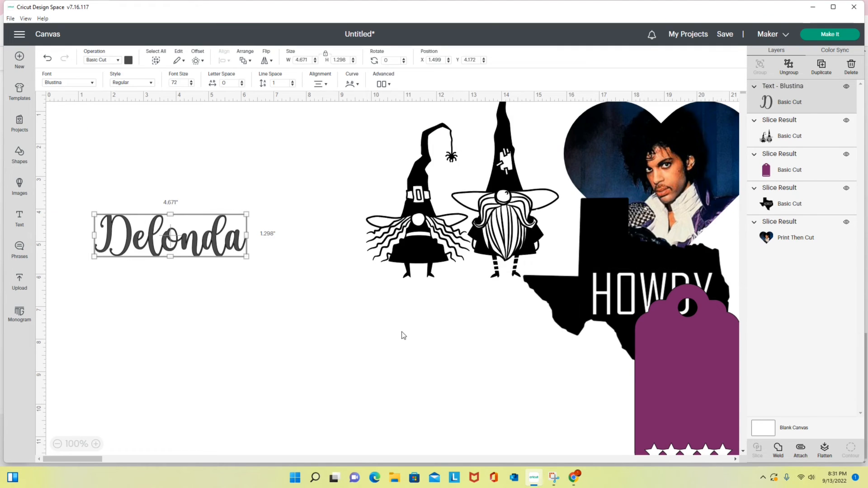
# Weld the script name's letters together and enlarge the name to 6.37 by 1.771 inches
pyautogui.click(778, 449)
pyautogui.click(150, 294)
pyautogui.click(185, 238)
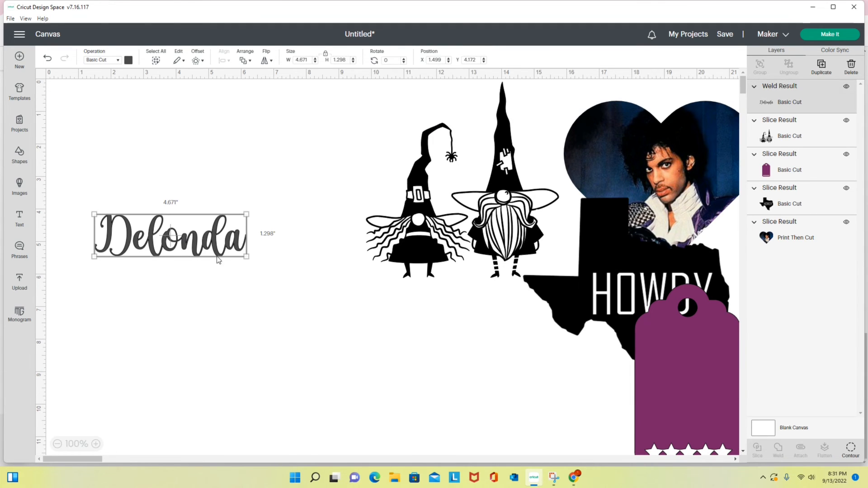
pyautogui.moveTo(246, 257); pyautogui.dragTo(302, 276)
pyautogui.click(263, 296)
pyautogui.click(268, 253)
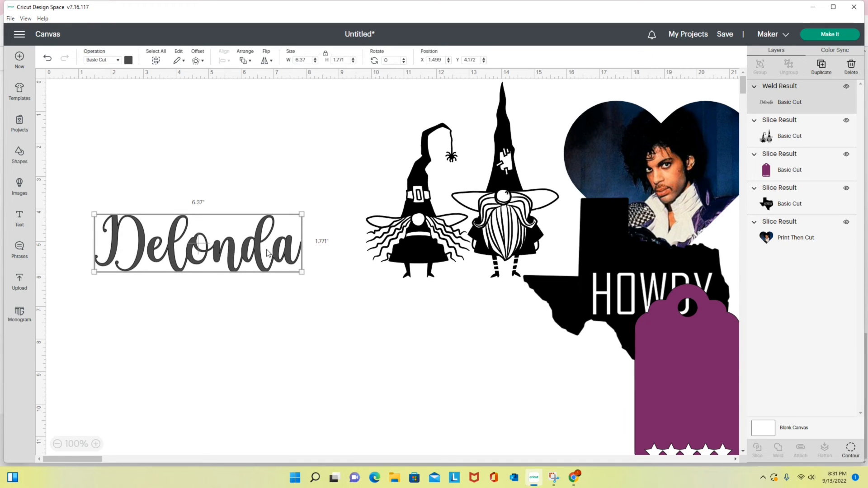
# Create a 0.111 inch offset with rounded corners around the welded name
pyautogui.click(202, 63)
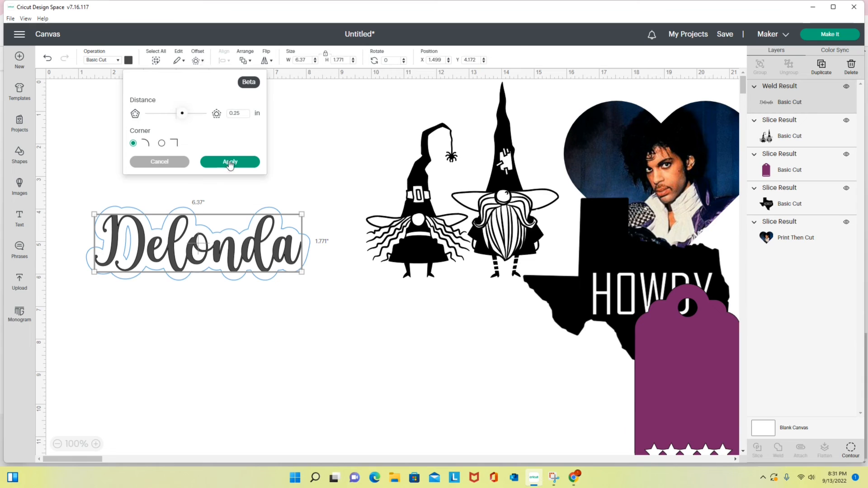
pyautogui.moveTo(181, 113); pyautogui.dragTo(179, 114)
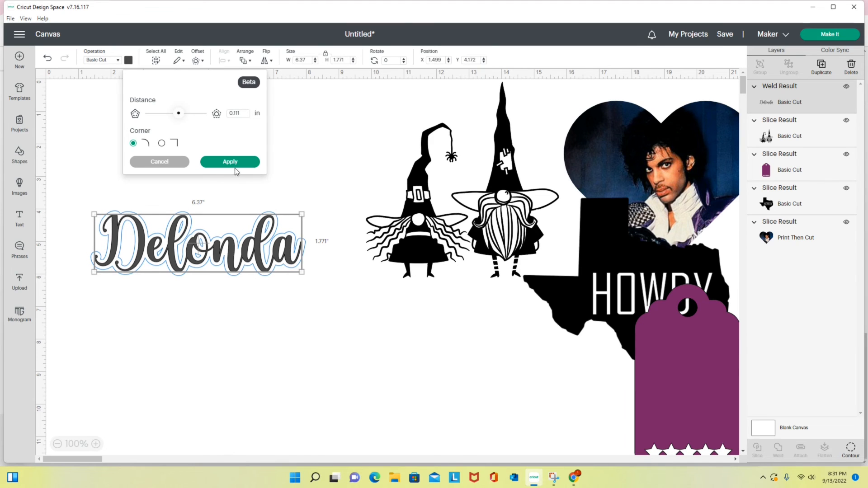
pyautogui.click(233, 163)
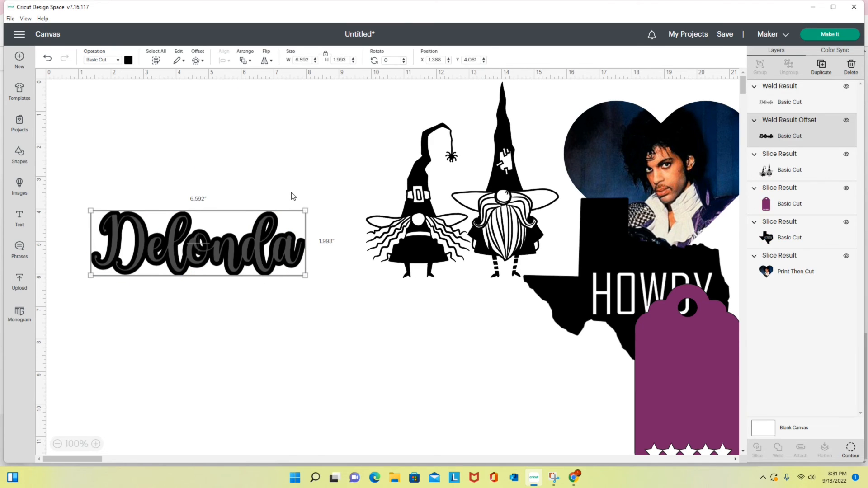
# Slice the name with its offset and stack the black name, the outline and the grey name above one another
pyautogui.click(242, 336)
pyautogui.moveTo(80, 199); pyautogui.dragTo(320, 306)
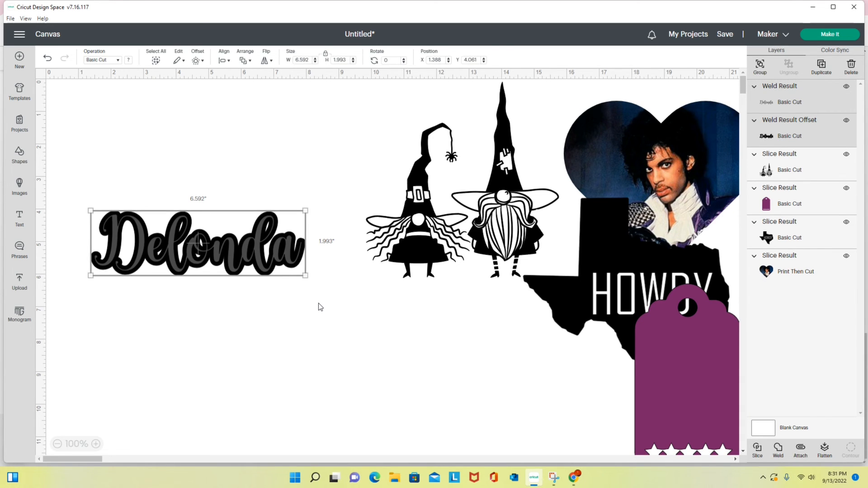
pyautogui.click(756, 450)
pyautogui.moveTo(183, 266); pyautogui.dragTo(283, 374)
pyautogui.moveTo(178, 255); pyautogui.dragTo(202, 271)
pyautogui.moveTo(280, 354); pyautogui.dragTo(185, 345)
pyautogui.moveTo(248, 265); pyautogui.dragTo(244, 275)
pyautogui.moveTo(272, 177); pyautogui.dragTo(241, 217)
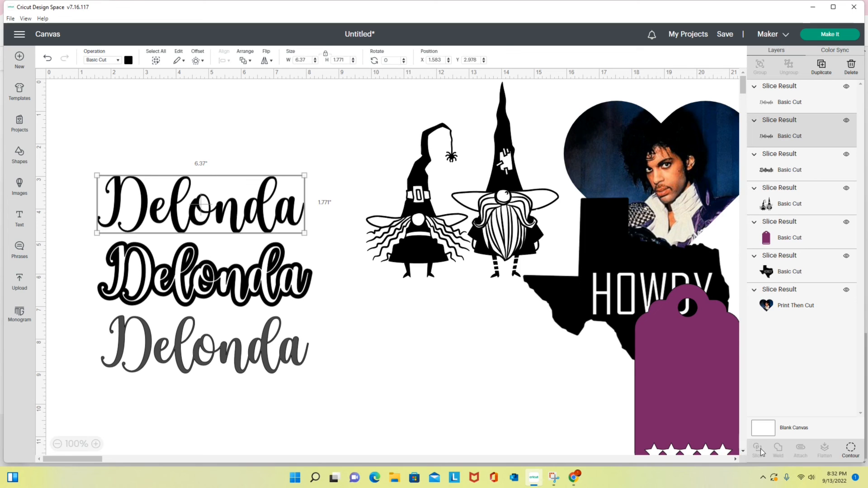
# Arrange the gift tag below the gnomes and the heart photo above the Texas shape so no finished designs overlap
pyautogui.moveTo(695, 389); pyautogui.dragTo(409, 382)
pyautogui.moveTo(446, 274); pyautogui.dragTo(396, 273)
pyautogui.moveTo(622, 294); pyautogui.dragTo(581, 356)
pyautogui.moveTo(677, 179); pyautogui.dragTo(626, 171)
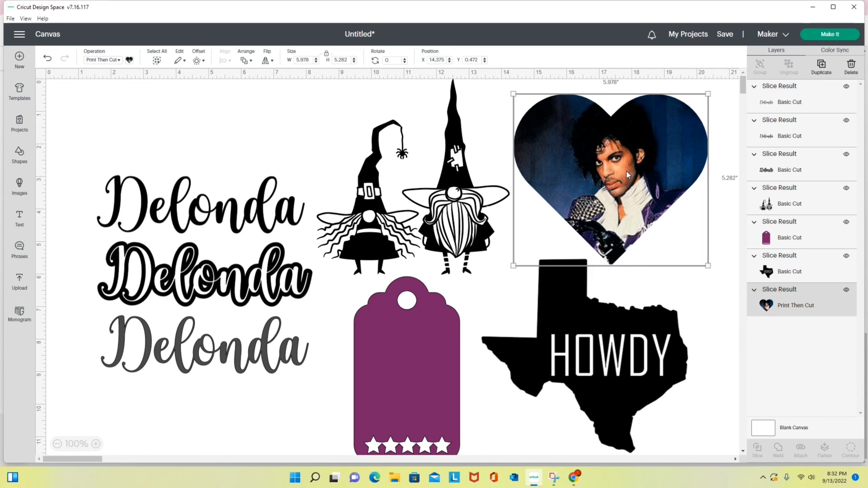
pyautogui.moveTo(596, 371); pyautogui.dragTo(601, 387)
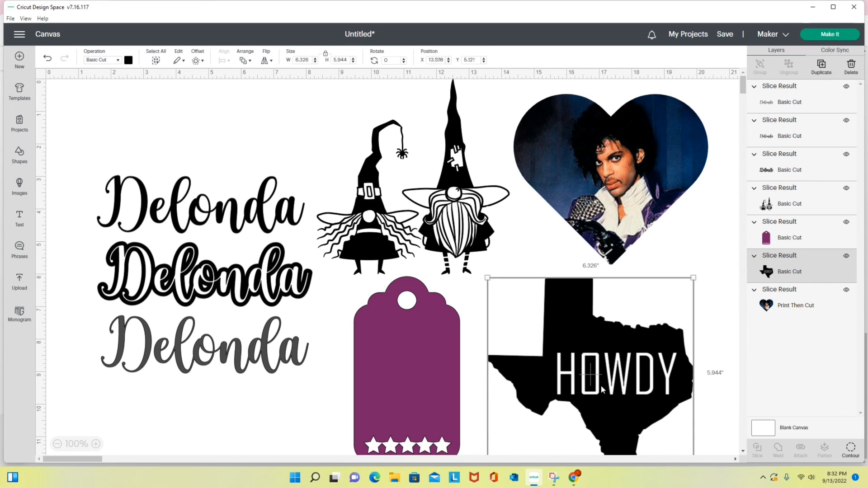